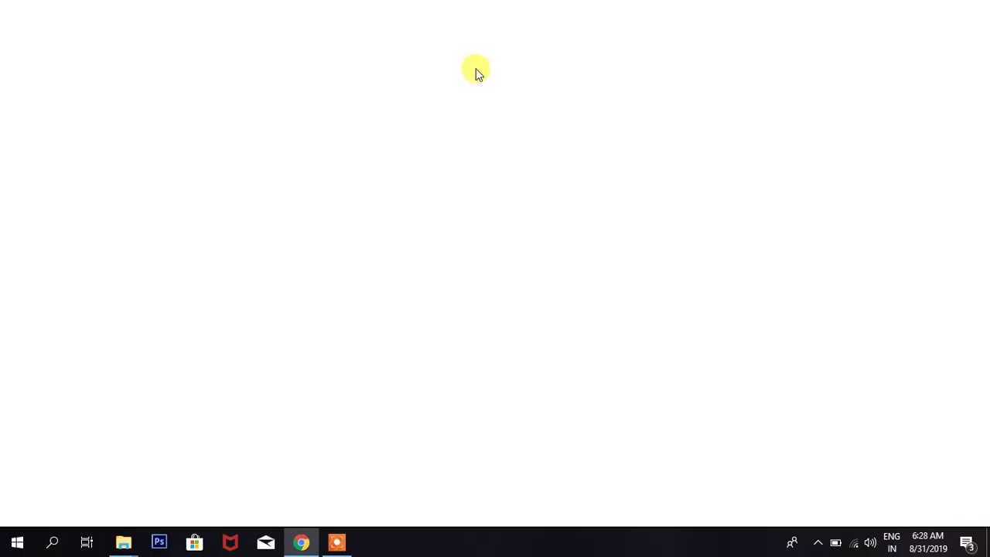
# - Load prestashop.com in the Chrome address bar
pyautogui.write('prestashop')
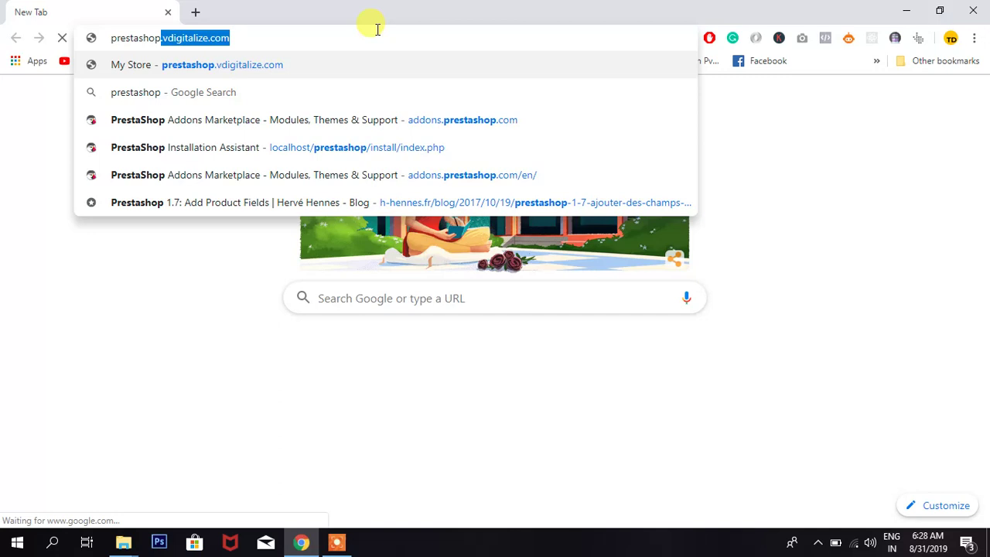
pyautogui.write('.com')
pyautogui.press('Return')
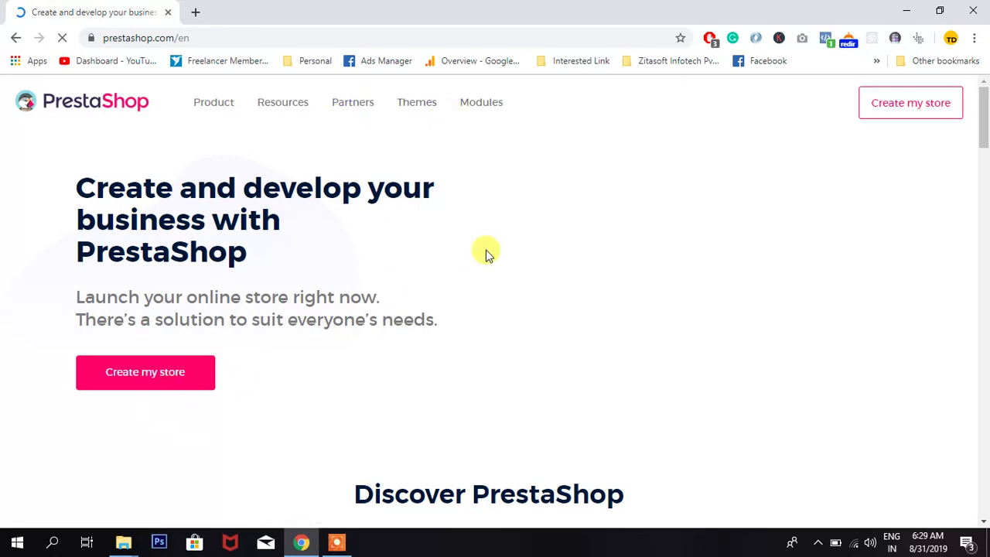
# - Scroll through the PrestaShop home page, then open Download PrestaShop from the Product menu
pyautogui.moveTo(263, 107)
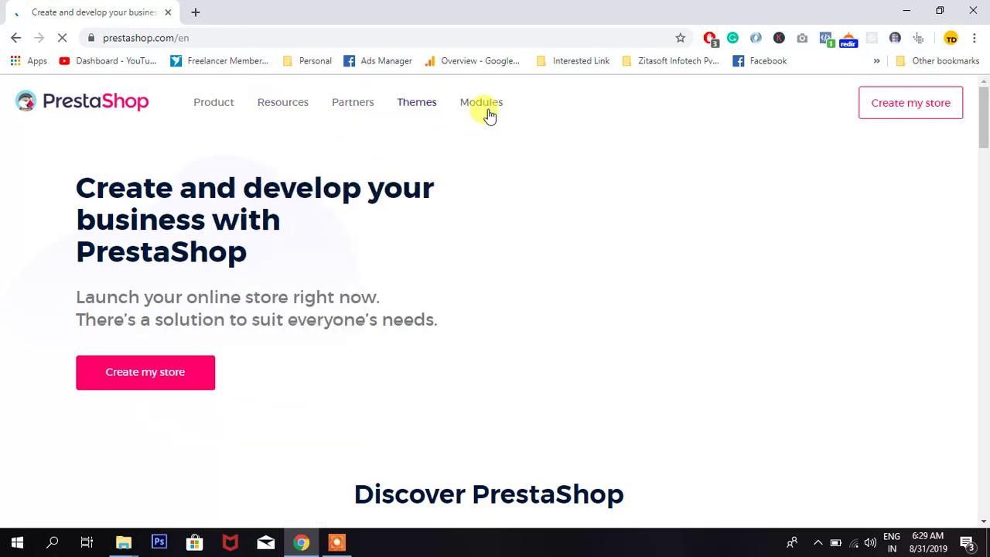
pyautogui.scroll(-3, 733, 271)
pyautogui.scroll(-7, 733, 271)
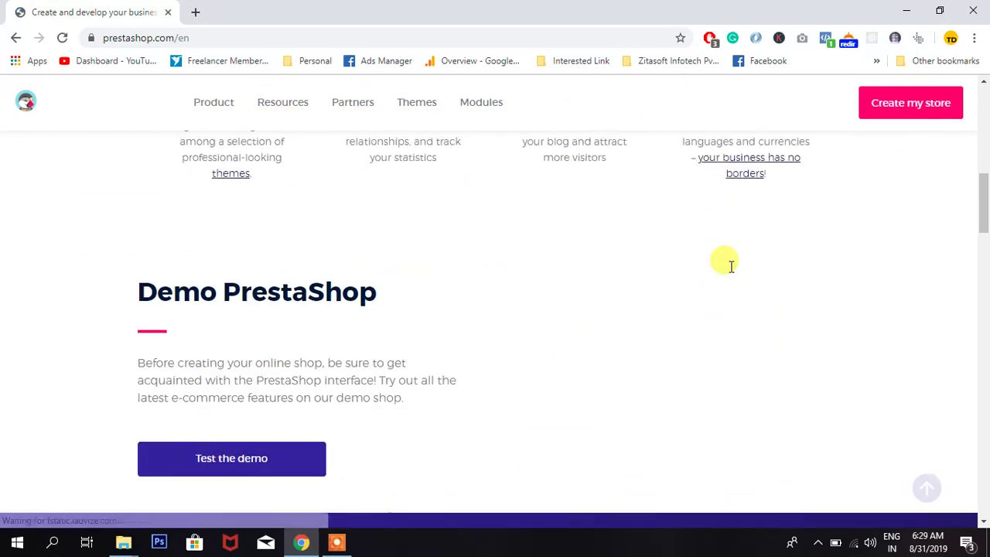
pyautogui.scroll(-12, 732, 271)
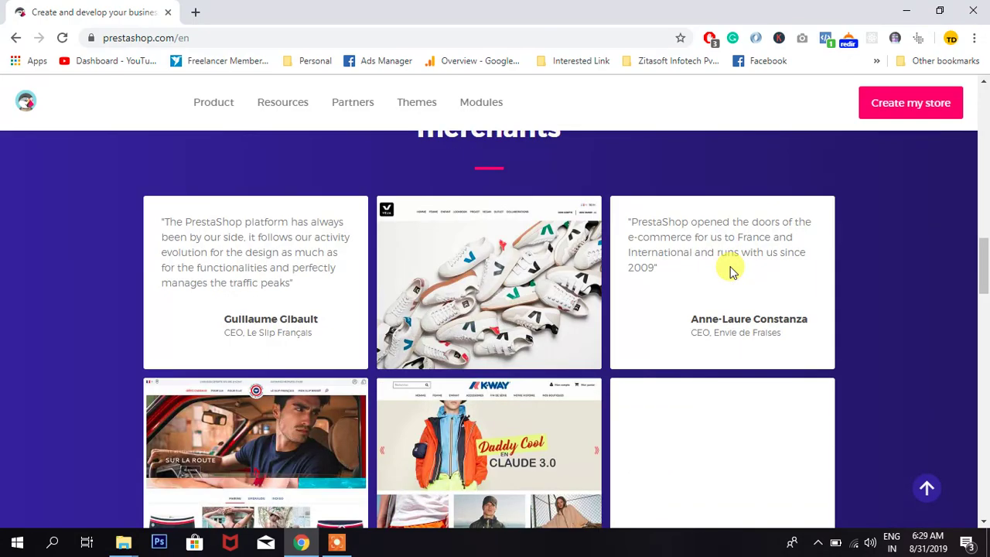
pyautogui.scroll(-11, 730, 266)
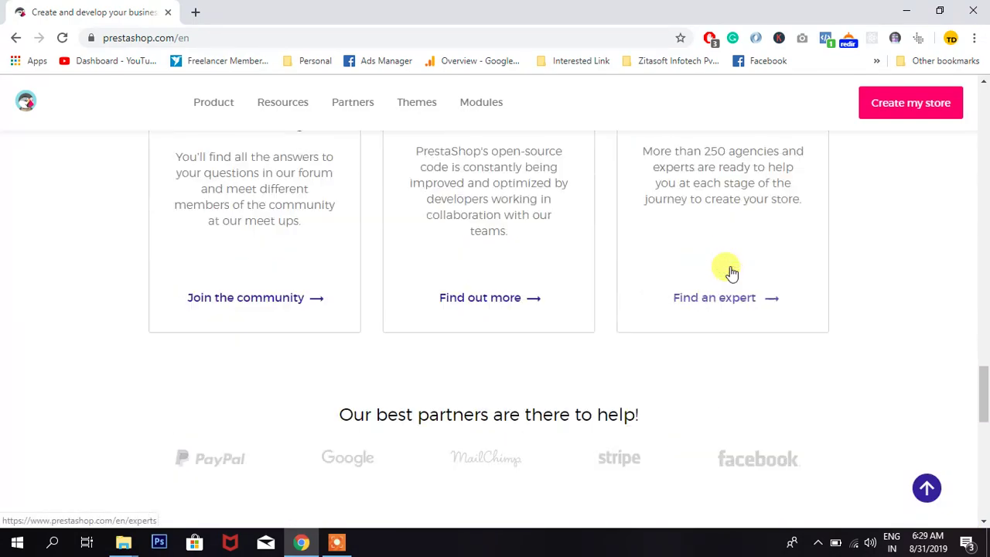
pyautogui.scroll(-4, 730, 266)
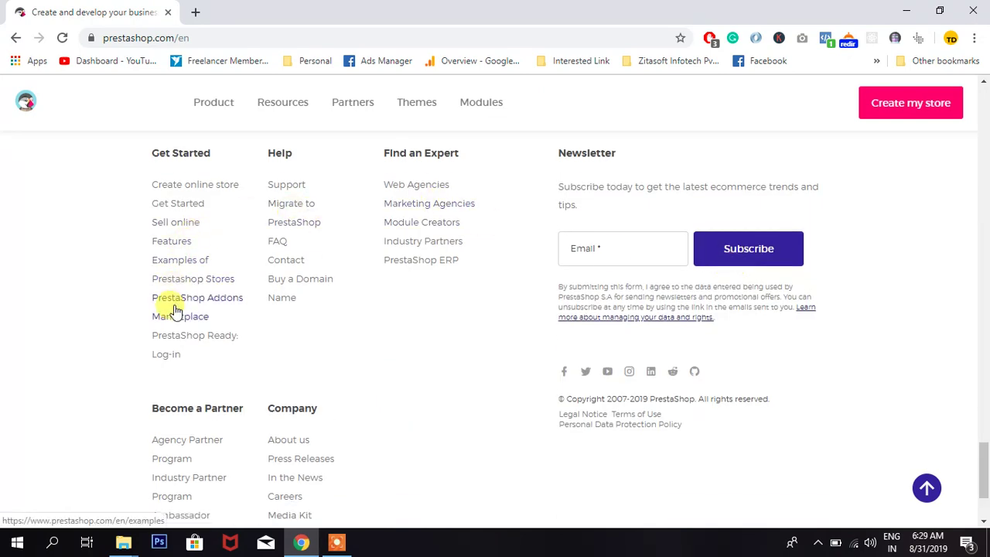
pyautogui.scroll(-2, 184, 414)
pyautogui.scroll(15, 325, 433)
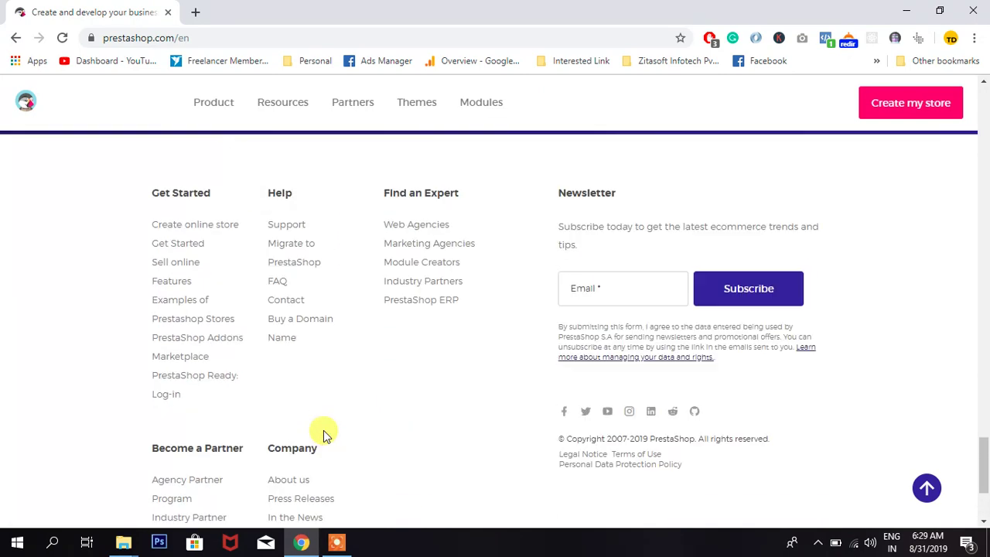
pyautogui.scroll(5, 283, 258)
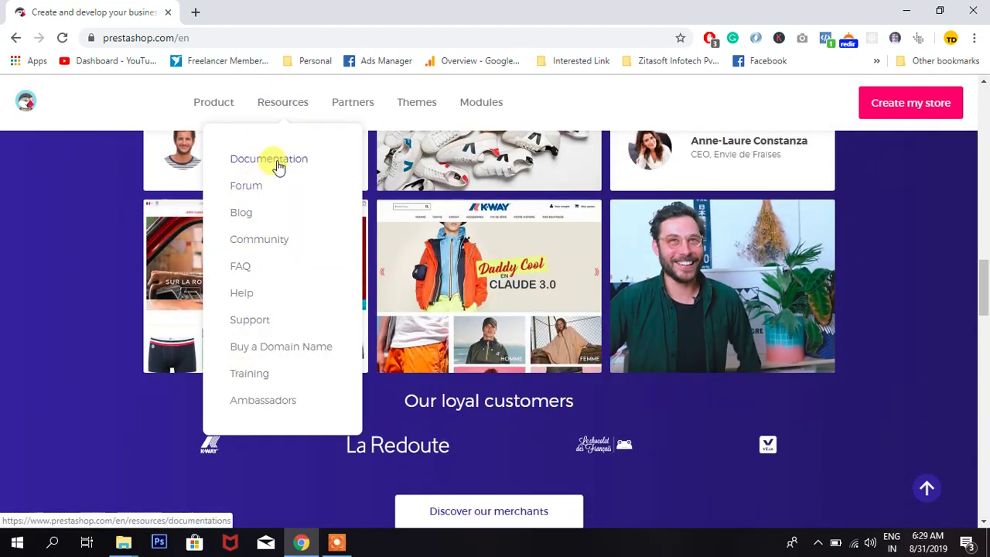
pyautogui.moveTo(216, 106)
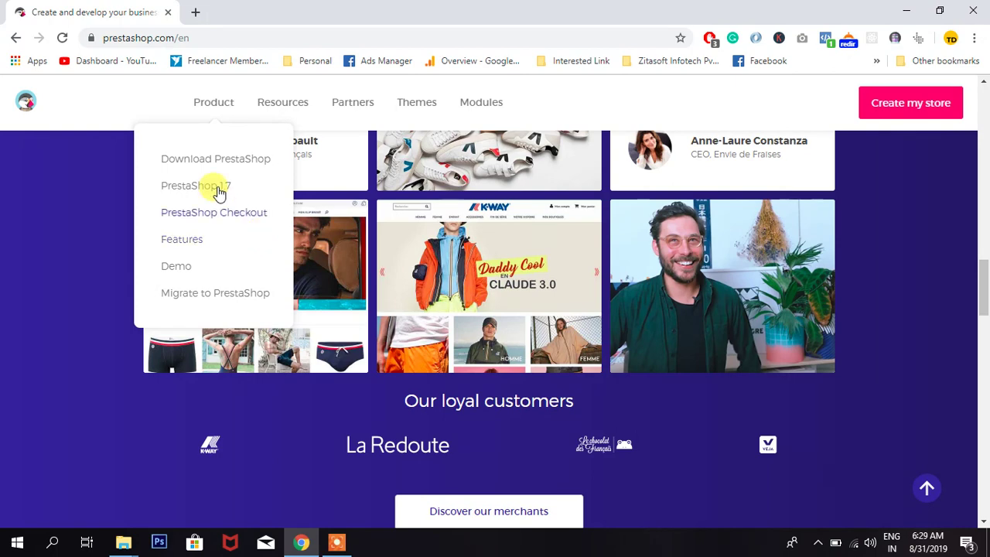
pyautogui.click(200, 162)
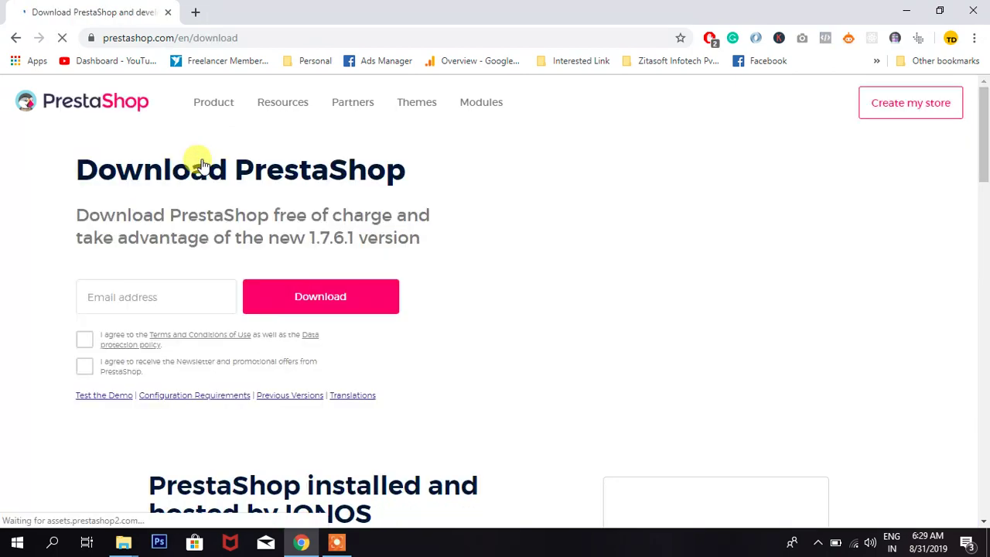
# - Accept the Terms and Conditions, then switch to the prestashop_1.7.6.0 zip window in File Explorer
pyautogui.click(84, 339)
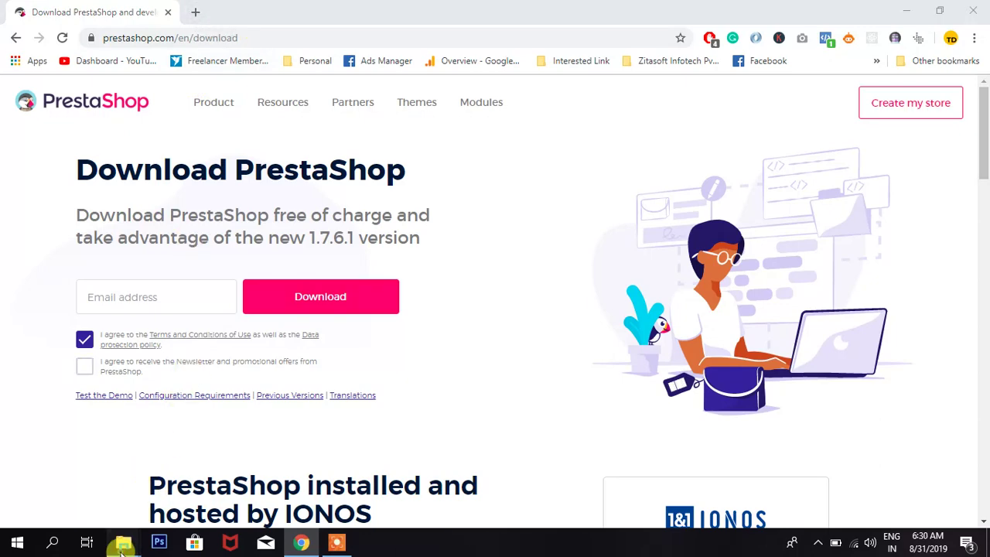
pyautogui.moveTo(124, 541)
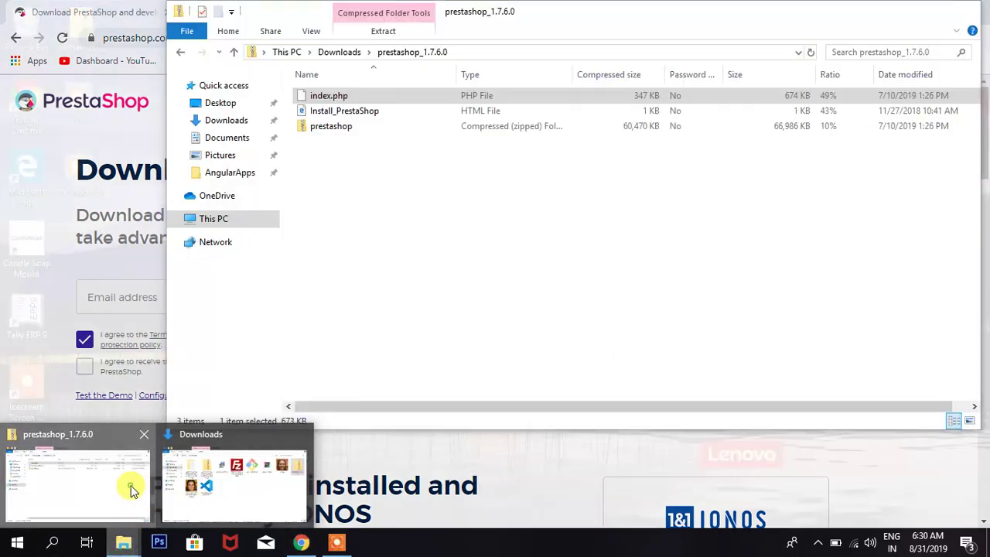
pyautogui.click(133, 486)
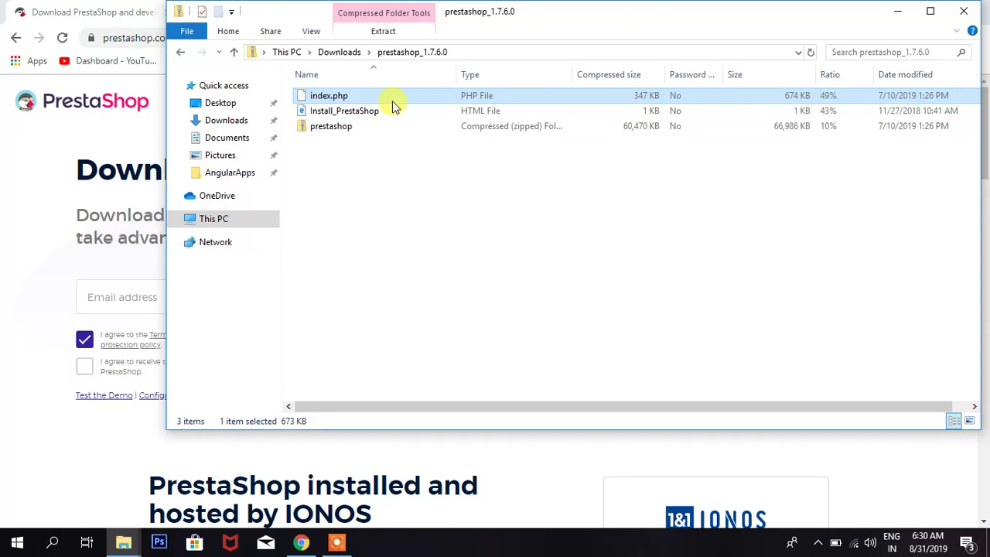
# - Inspect the inner prestashop zip's Extract options, then navigate to the Desktop folder
pyautogui.click(328, 127)
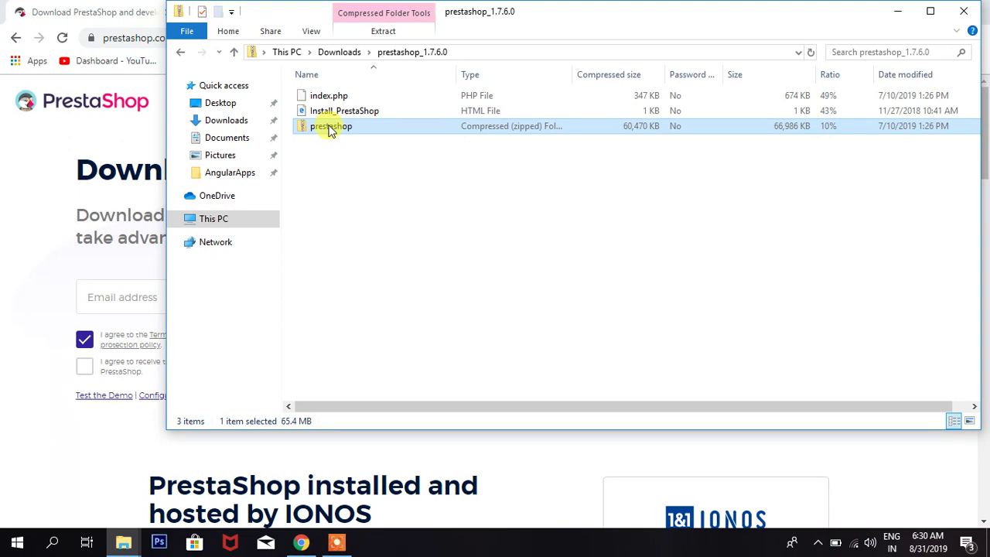
pyautogui.click(357, 163)
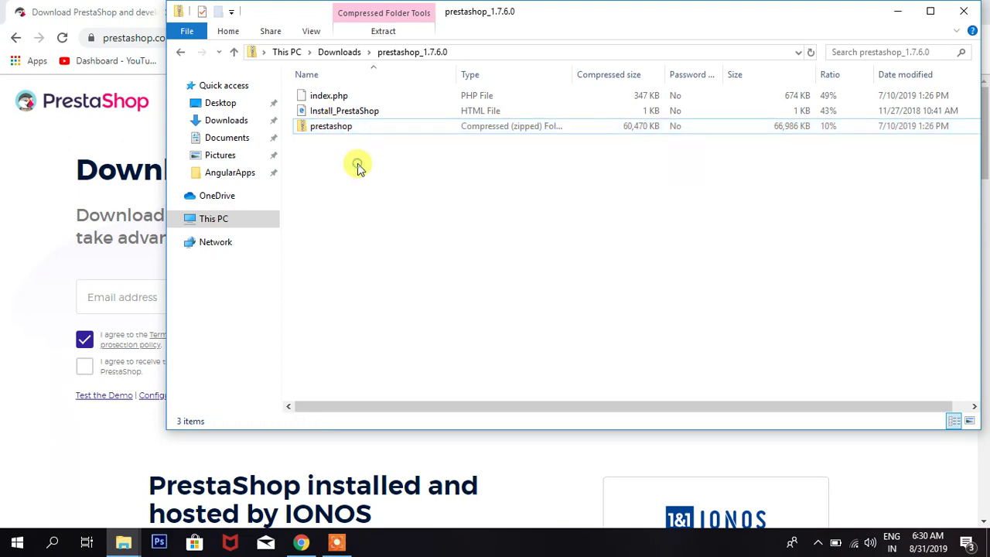
pyautogui.click(384, 32)
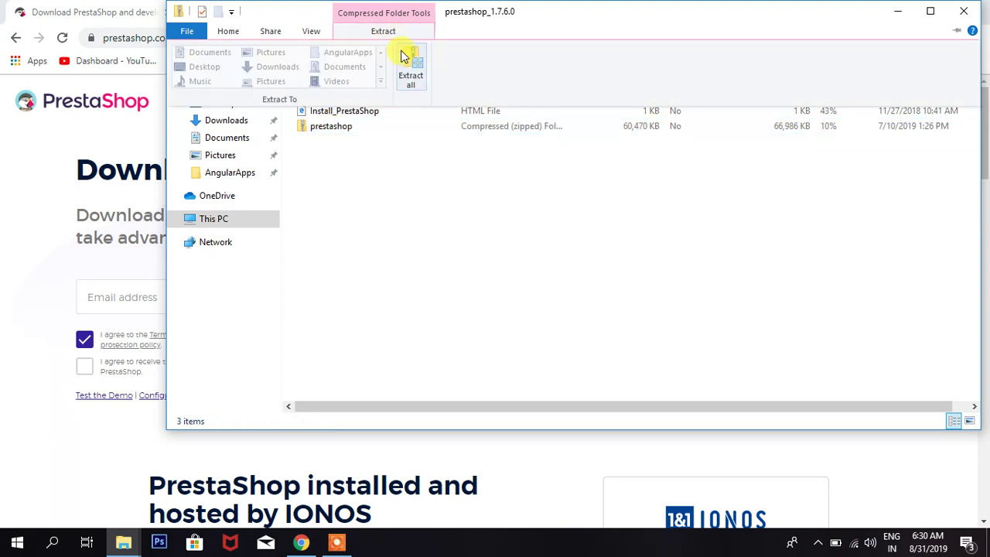
pyautogui.click(384, 162)
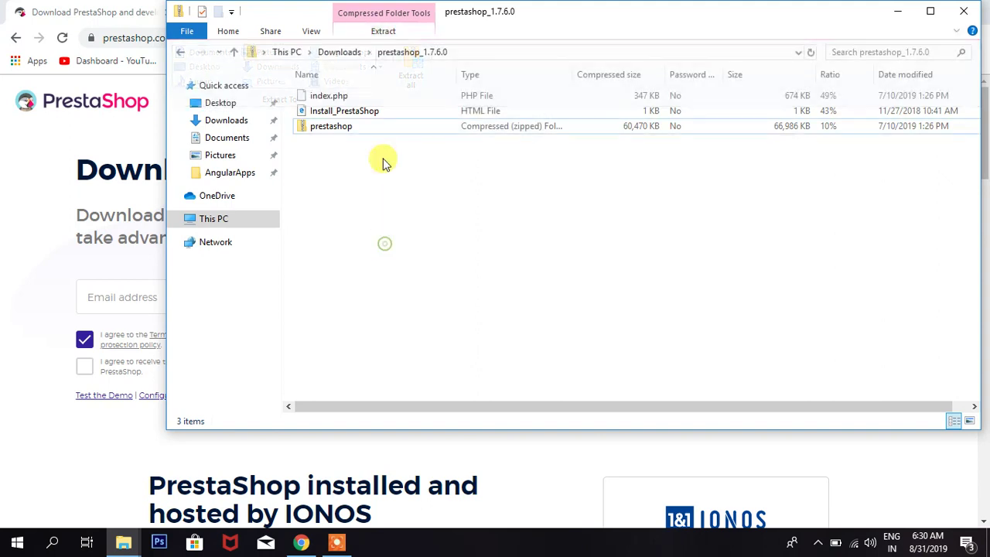
pyautogui.click(375, 133)
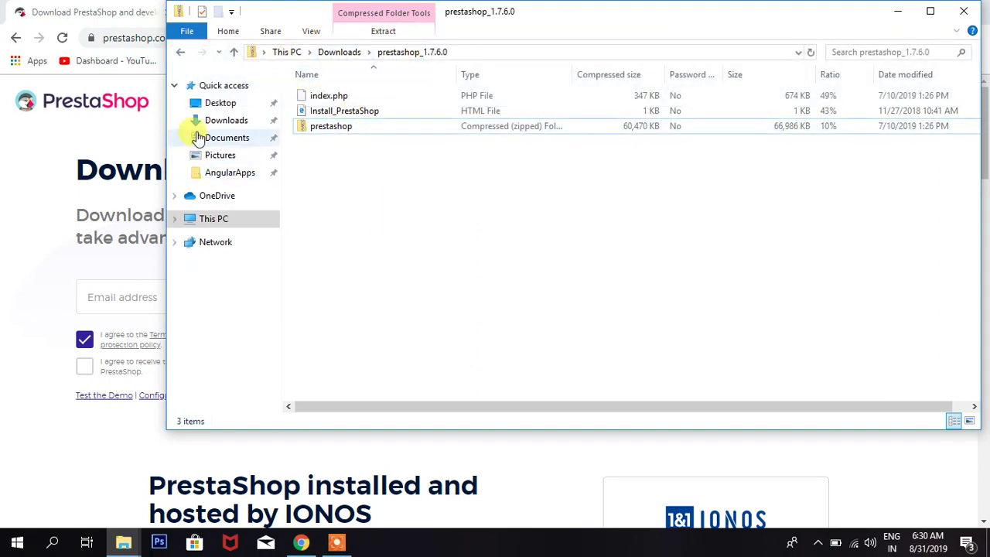
pyautogui.click(221, 104)
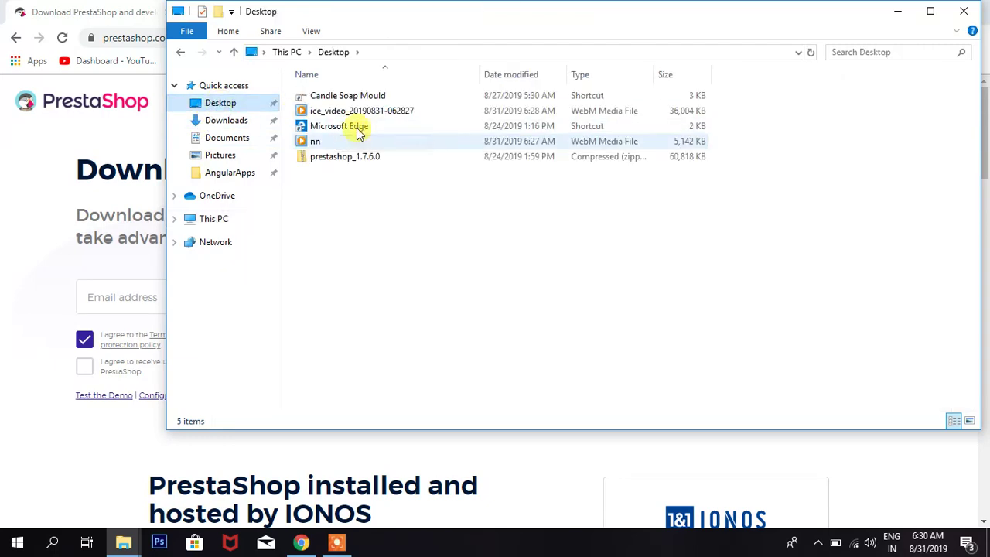
# - Open the Desktop prestashop_1.7.6.0 zip and choose Extract all from its Extract tab
pyautogui.doubleClick(329, 159)
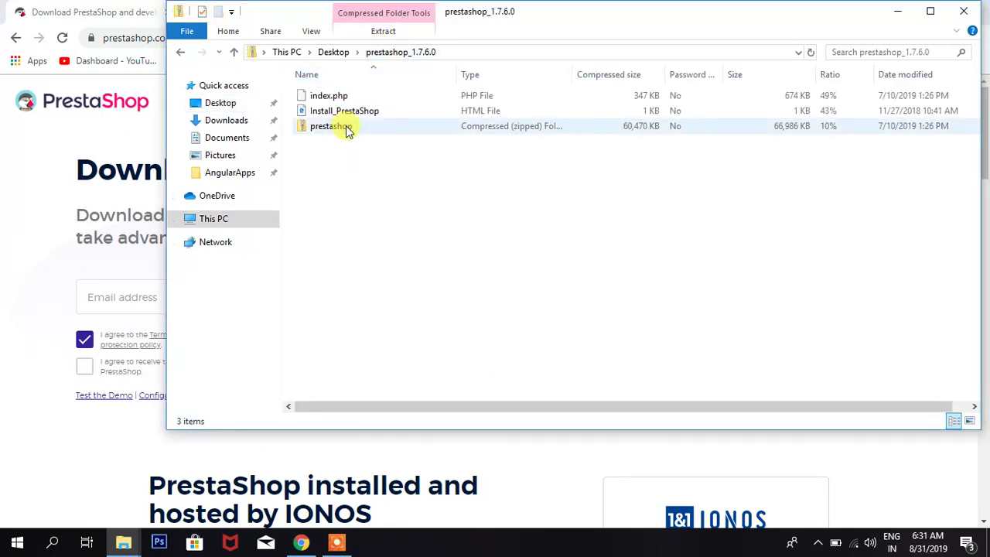
pyautogui.click(347, 131)
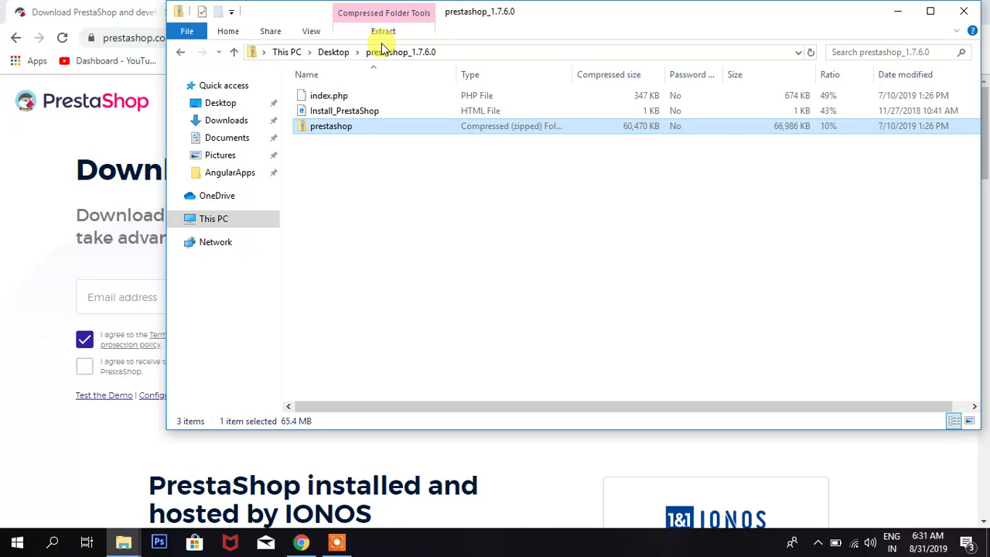
pyautogui.click(350, 164)
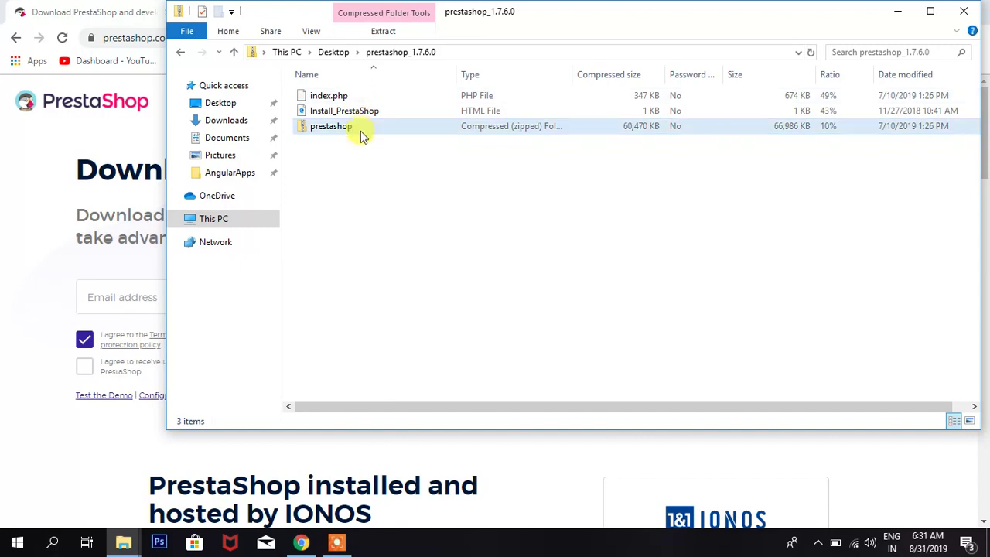
pyautogui.click(385, 31)
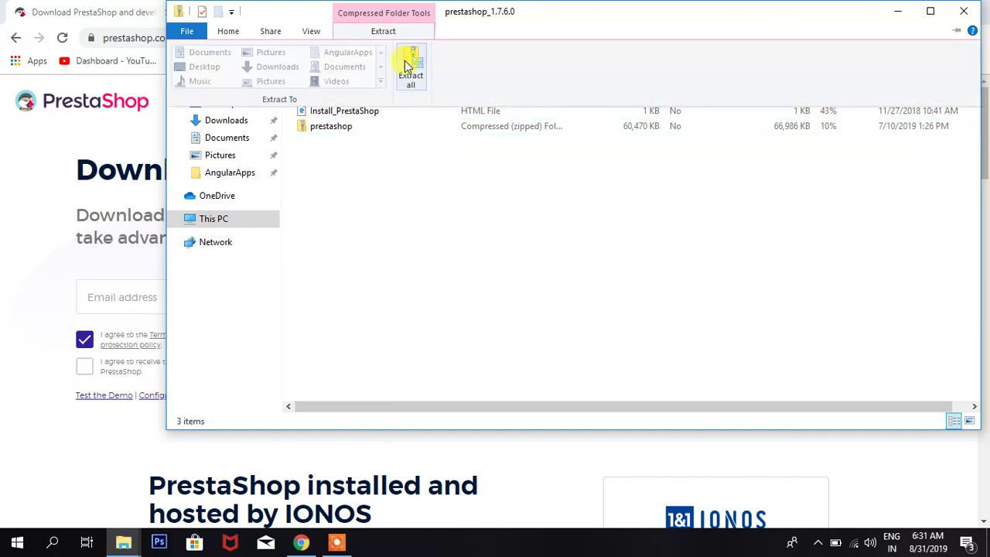
pyautogui.click(405, 61)
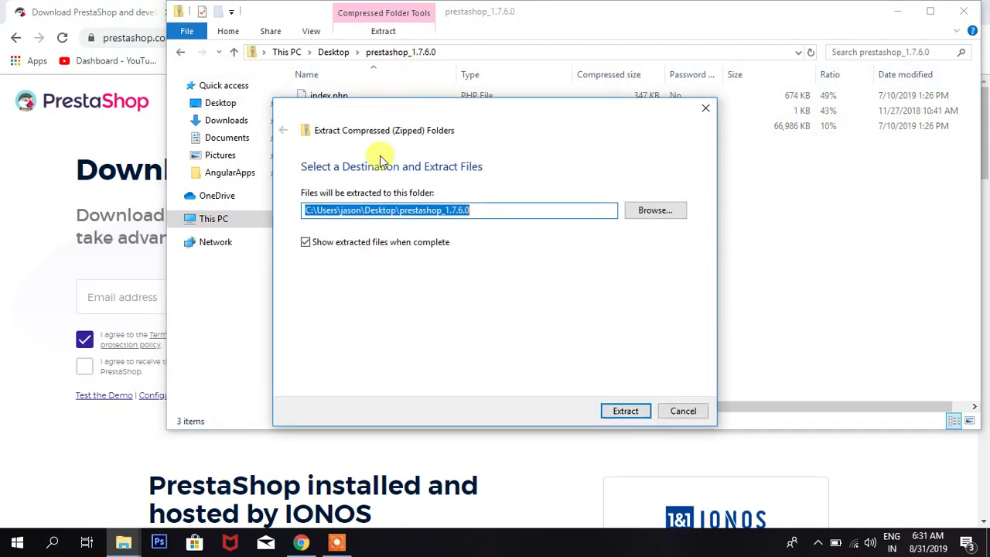
# - Browse to C:\xampp\htdocs and create a new folder named prestashop
pyautogui.click(656, 213)
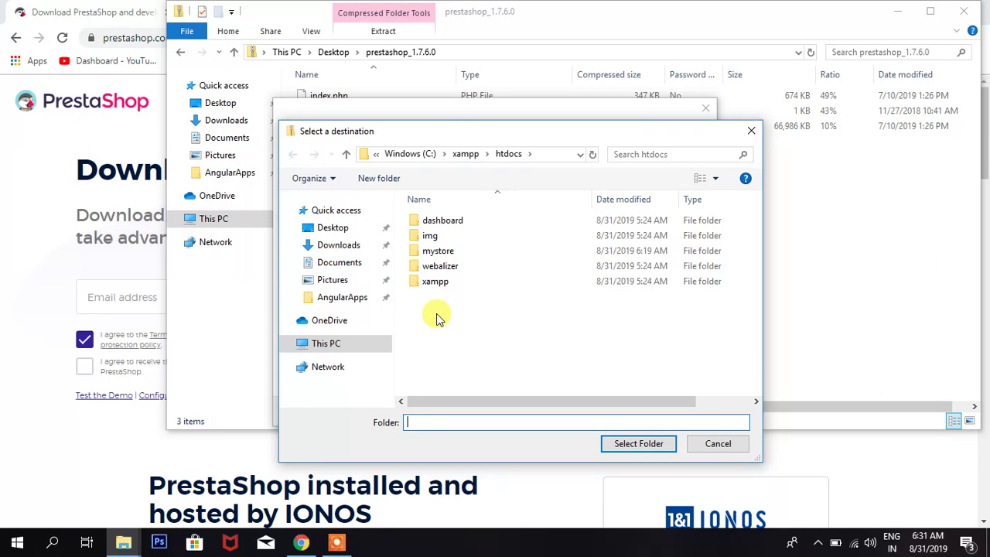
pyautogui.click(379, 179)
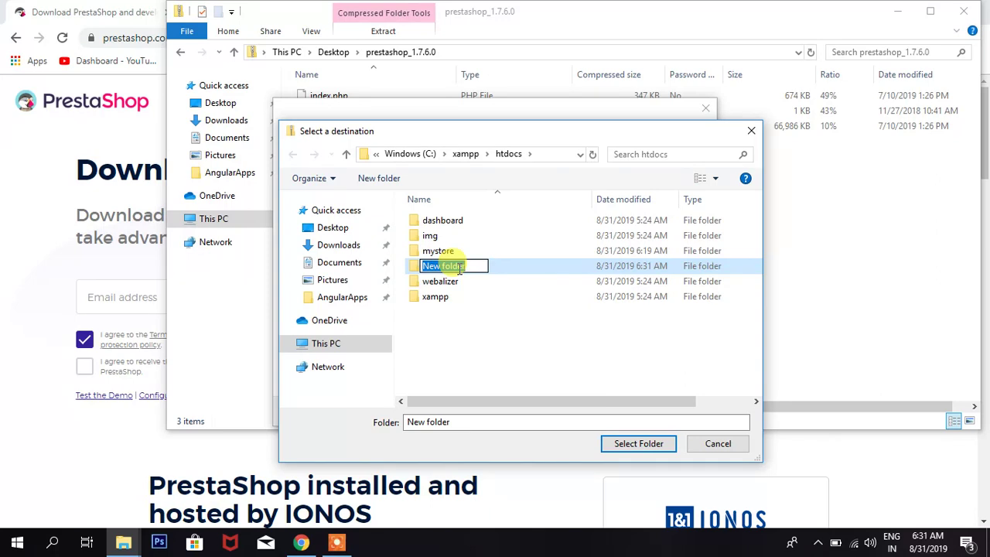
pyautogui.write('prestasho')
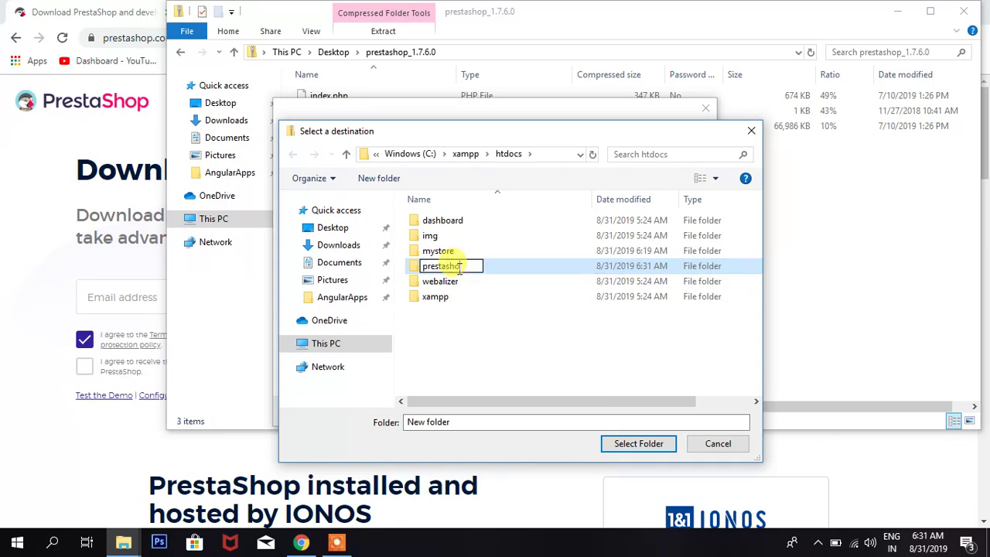
pyautogui.write('p')
pyautogui.press('Return')
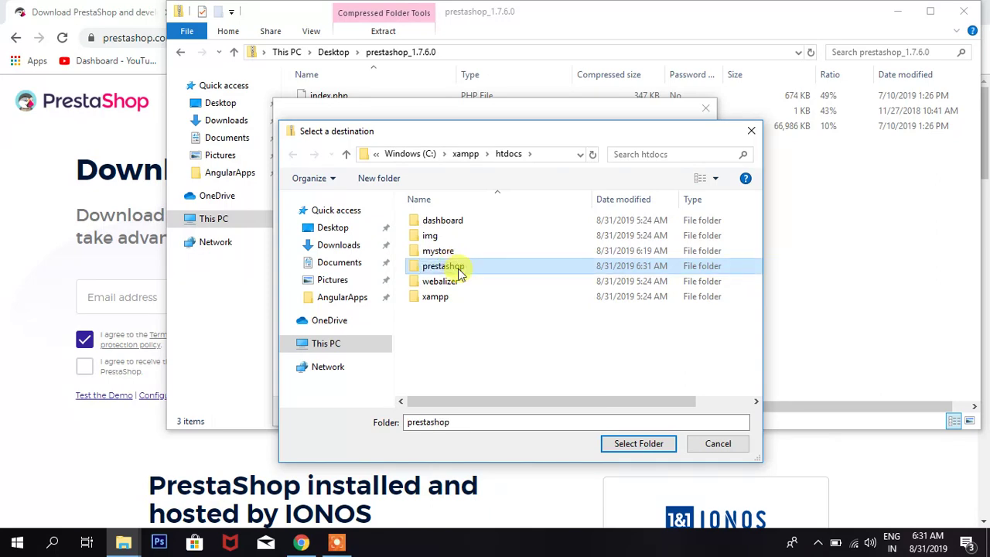
pyautogui.doubleClick(460, 271)
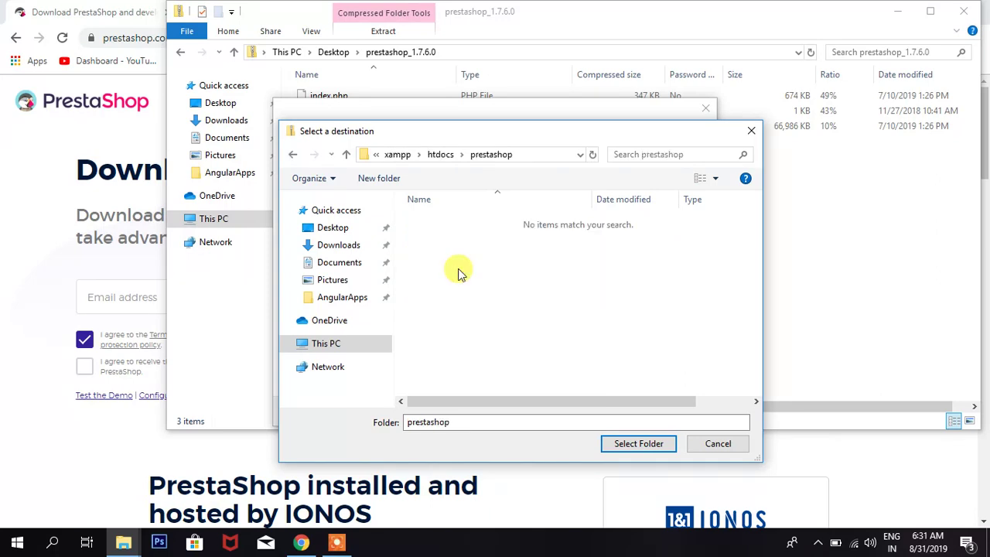
# - Extract the package into htdocs\prestashop and close the original zip window
pyautogui.click(622, 445)
pyautogui.click(618, 416)
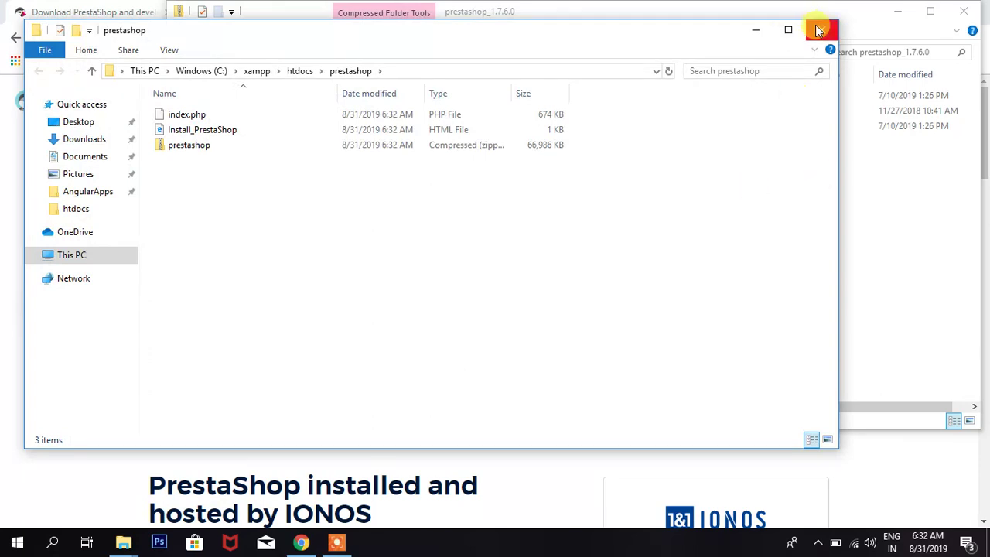
pyautogui.click(956, 17)
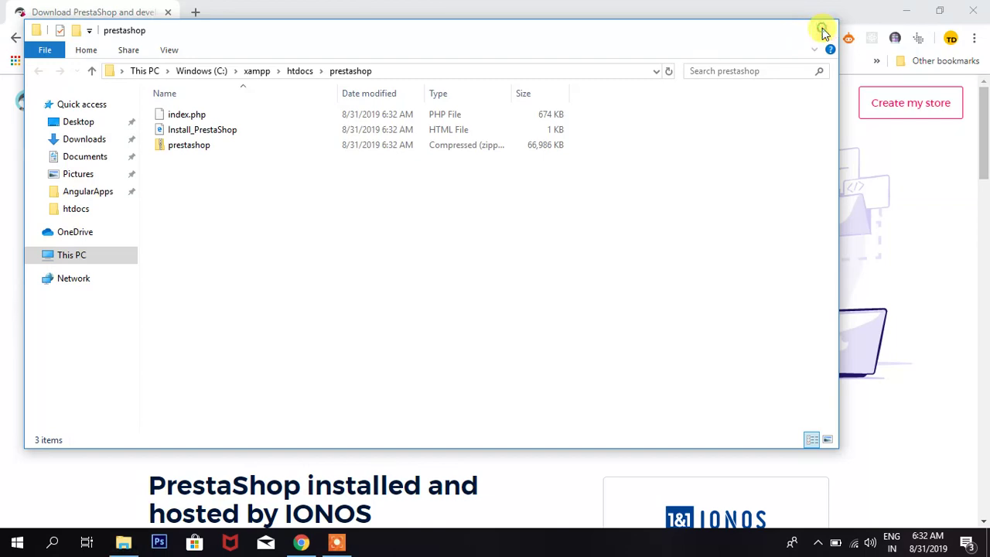
# - Close the extracted folder window, search Windows for xampp, then go to File Explorer
pyautogui.click(819, 27)
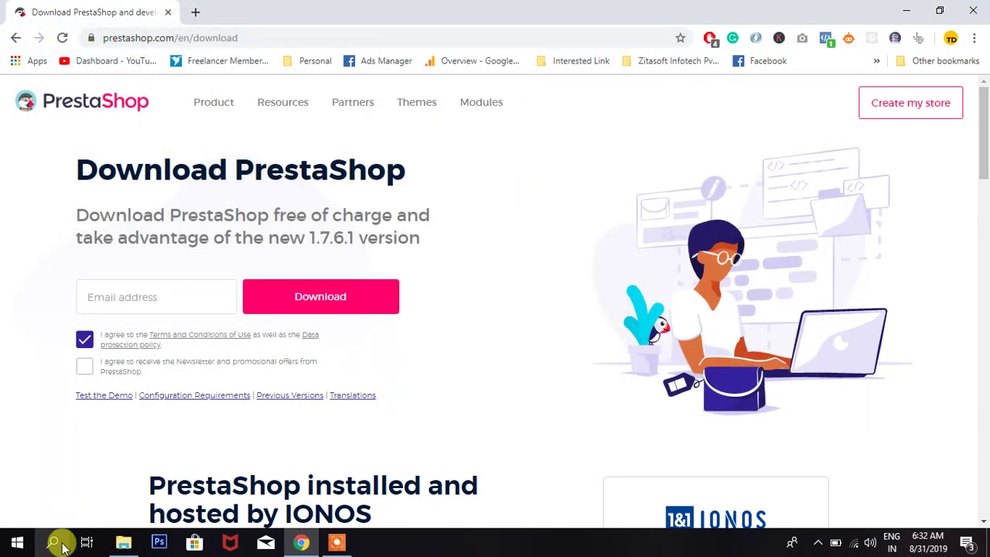
pyautogui.click(56, 542)
pyautogui.write('xam')
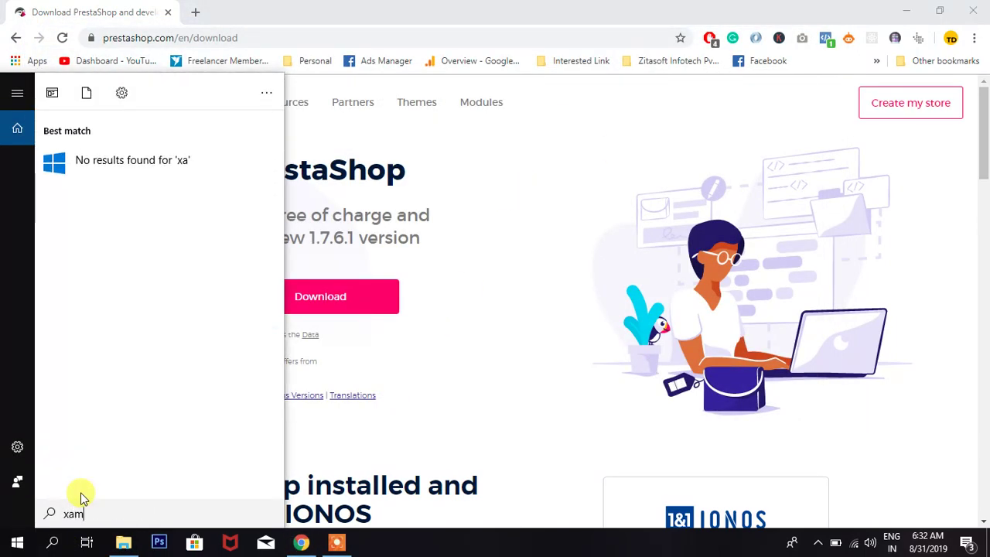
pyautogui.write('pp')
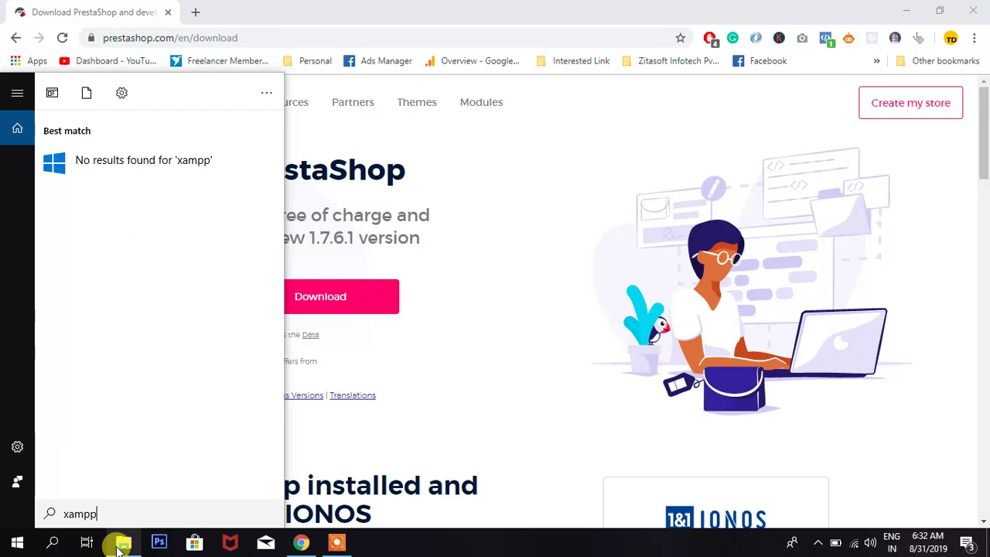
pyautogui.click(120, 546)
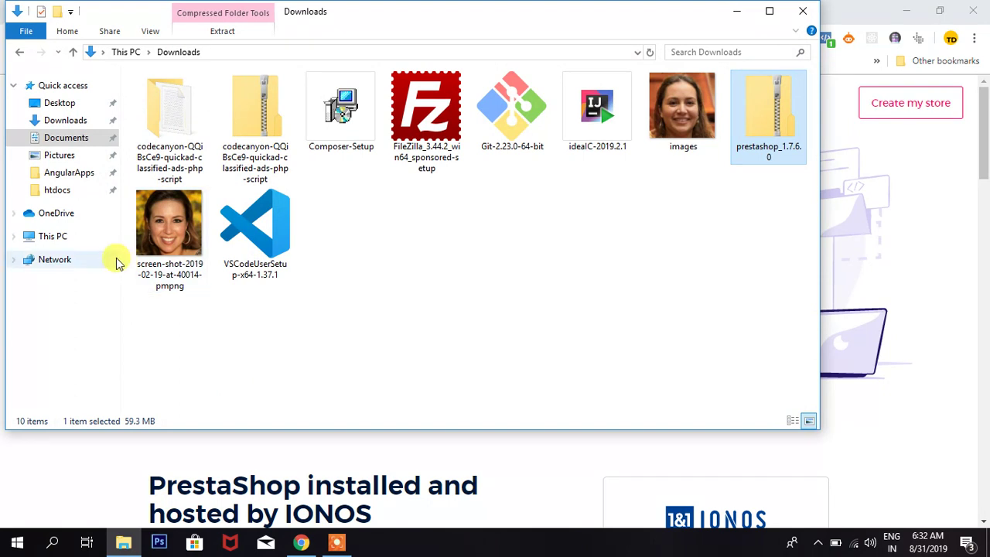
# - Navigate This PC > Windows (C:) > xampp and launch xampp-control
pyautogui.click(65, 235)
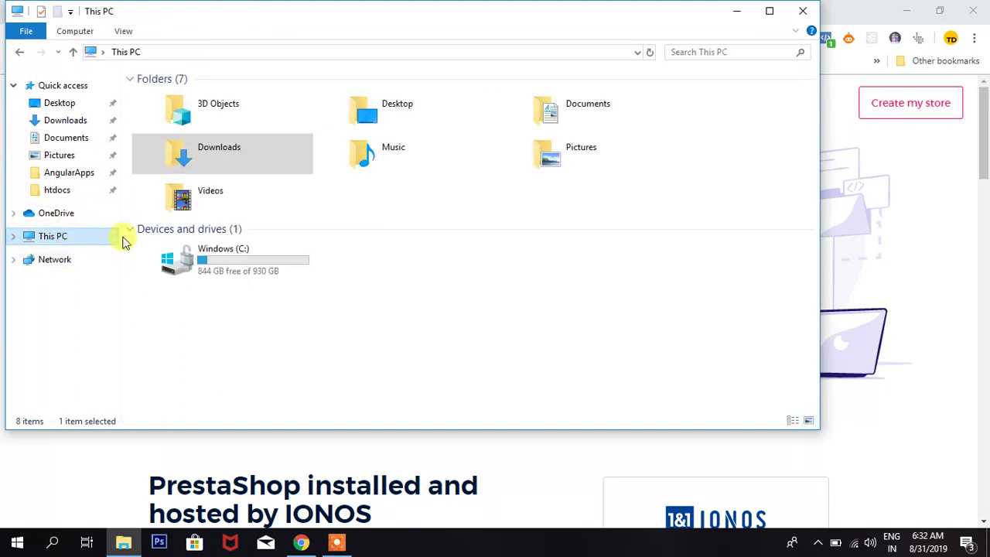
pyautogui.click(209, 263)
pyautogui.doubleClick(209, 263)
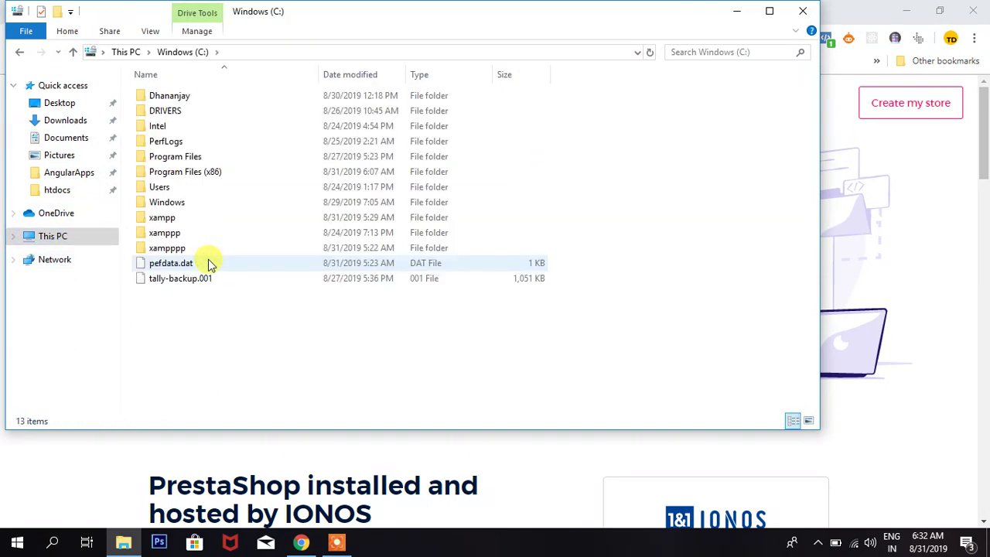
pyautogui.doubleClick(163, 217)
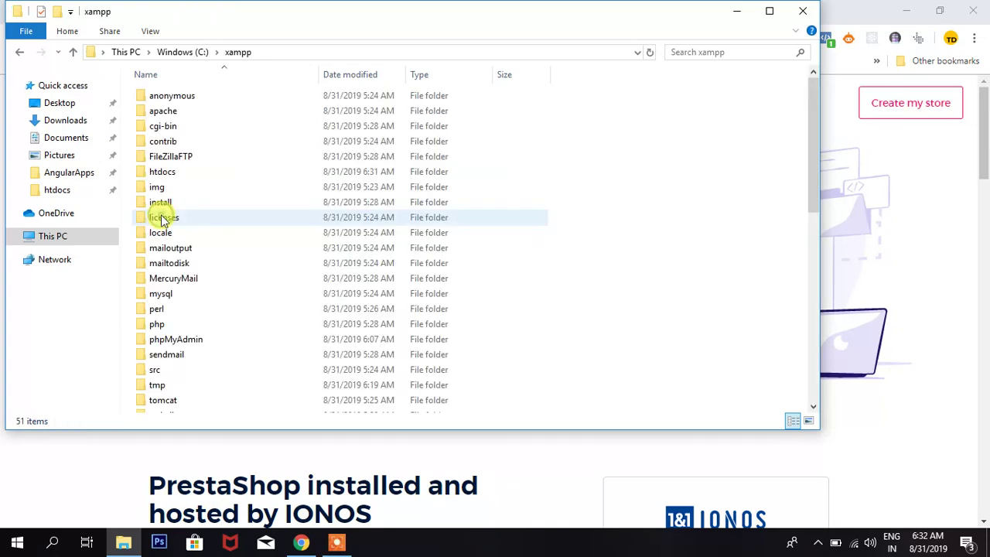
pyautogui.click(46, 241)
pyautogui.doubleClick(178, 255)
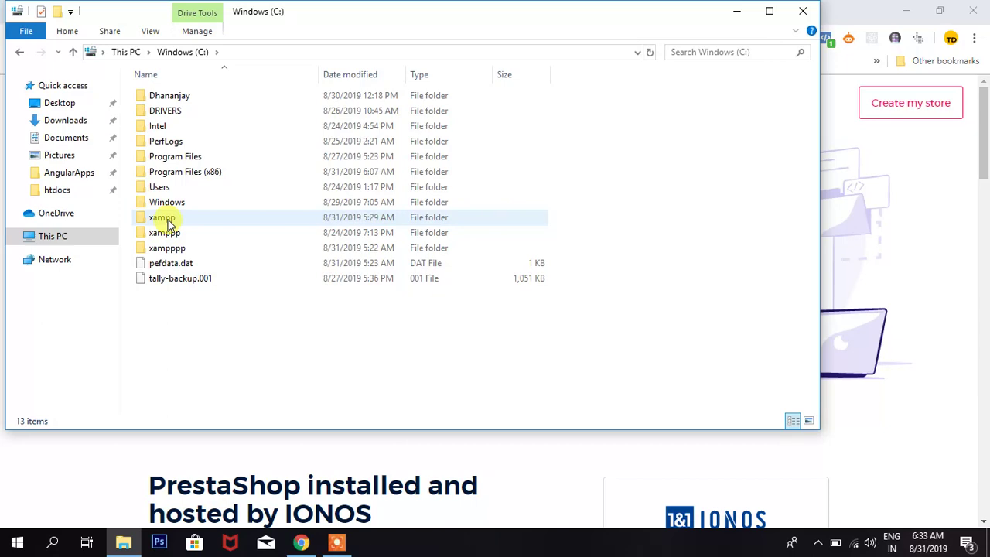
pyautogui.doubleClick(167, 222)
pyautogui.scroll(-10, 177, 287)
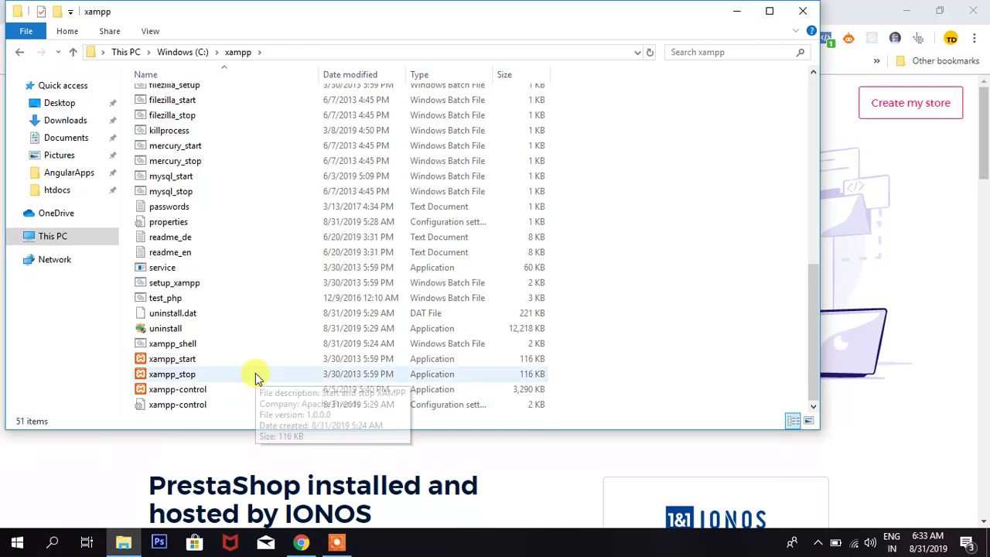
pyautogui.doubleClick(175, 391)
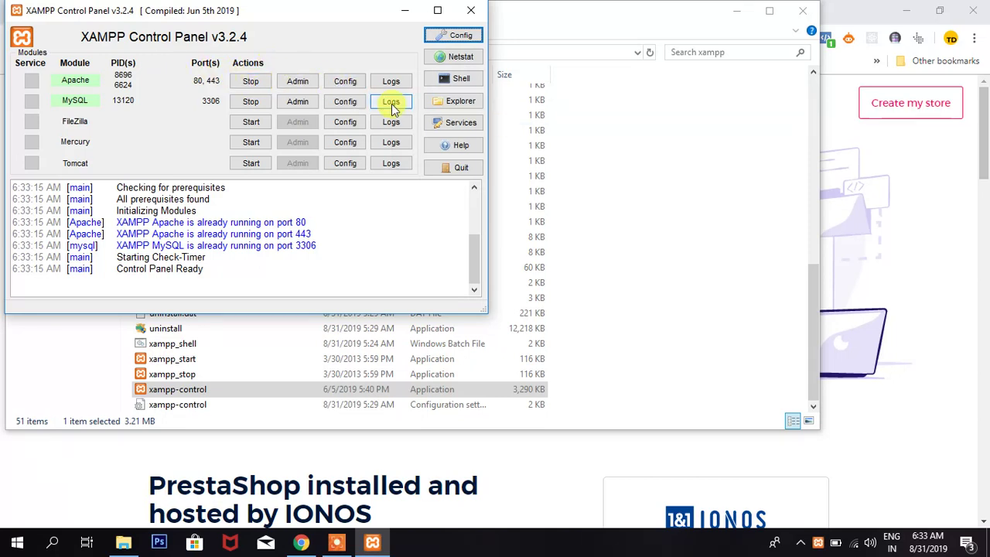
# - Open PHP (php.ini) from Apache's Config menu in the XAMPP Control Panel
pyautogui.click(344, 83)
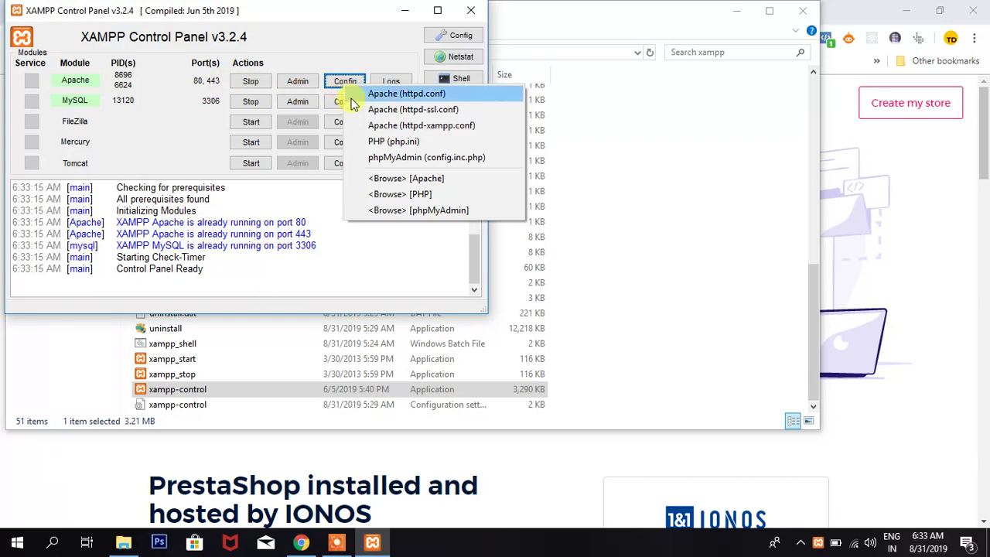
pyautogui.click(395, 141)
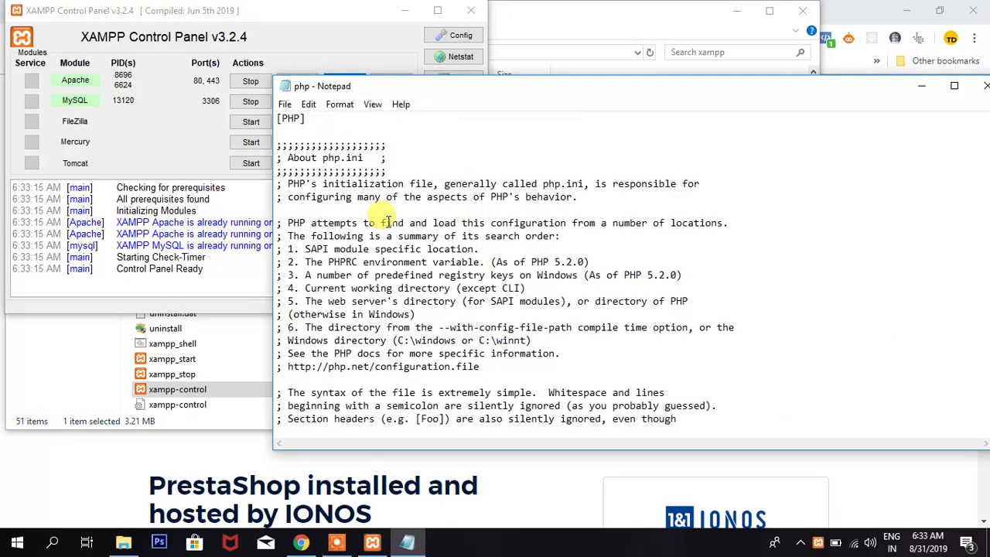
# - Search php.ini for 'intl' to reach the extension=php_intl.dll line
pyautogui.hotkey('ctrl', 'f')
pyautogui.write('intl')
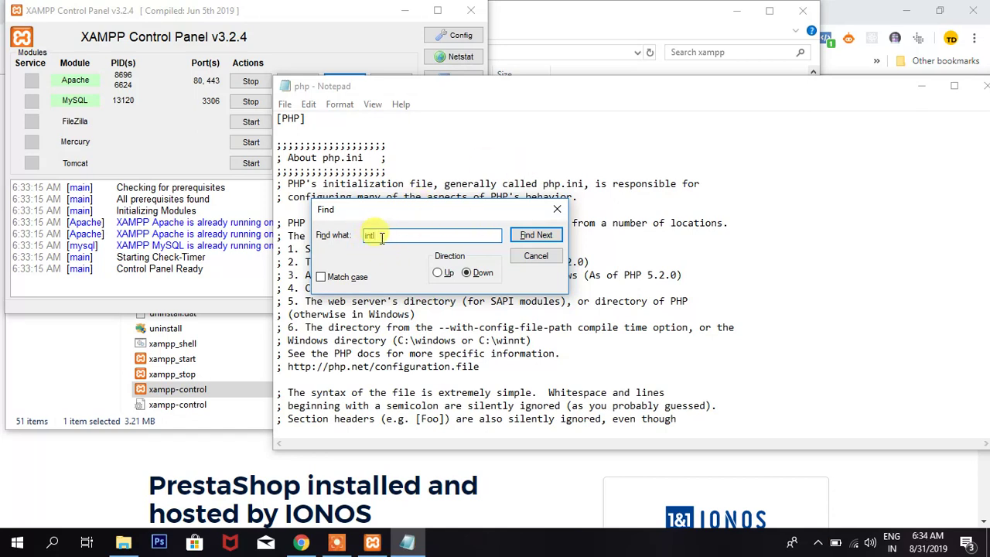
pyautogui.moveTo(382, 239); pyautogui.dragTo(340, 237)
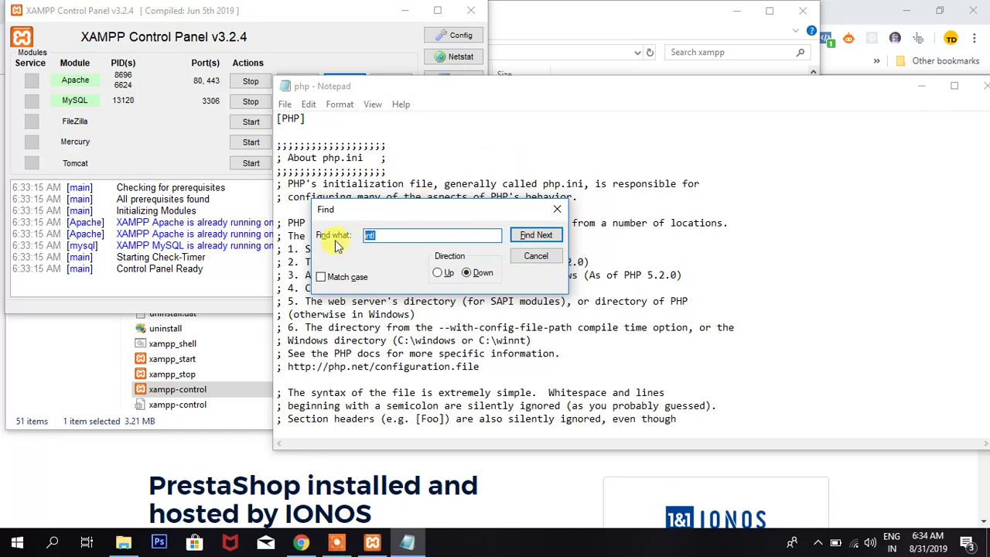
pyautogui.press('Return')
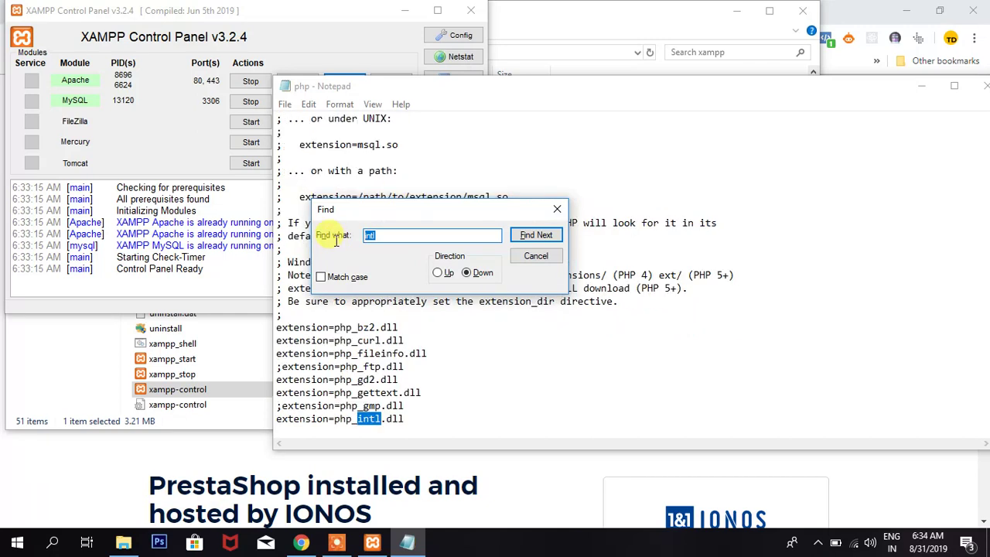
# - Keep extension=php_intl.dll uncommented, then close the Find dialog and Notepad
pyautogui.click(276, 418)
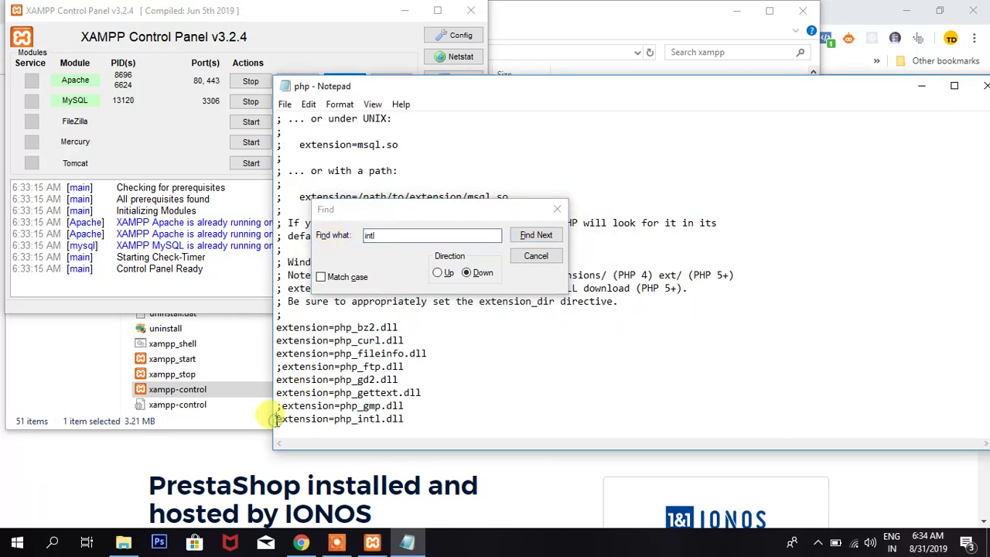
pyautogui.write(';')
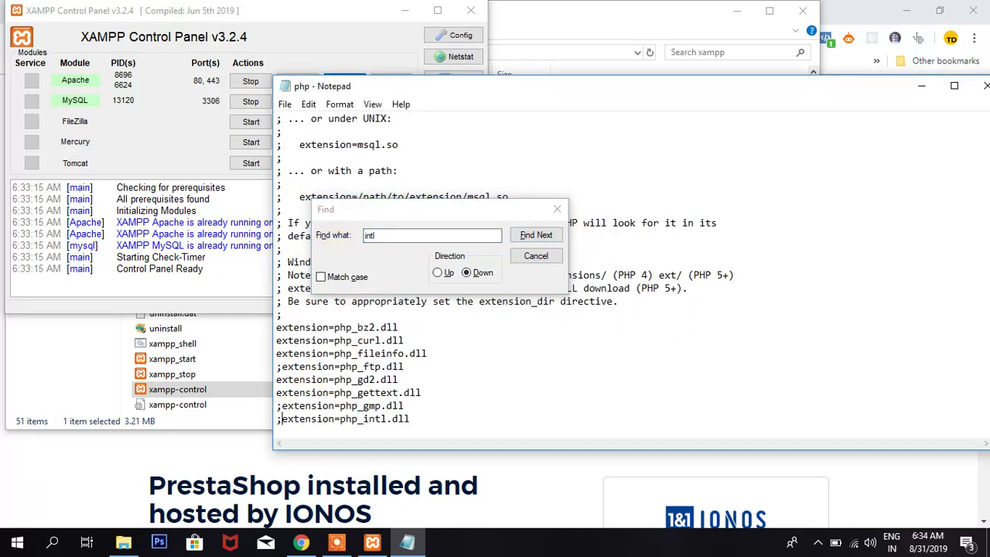
pyautogui.press('BackSpace')
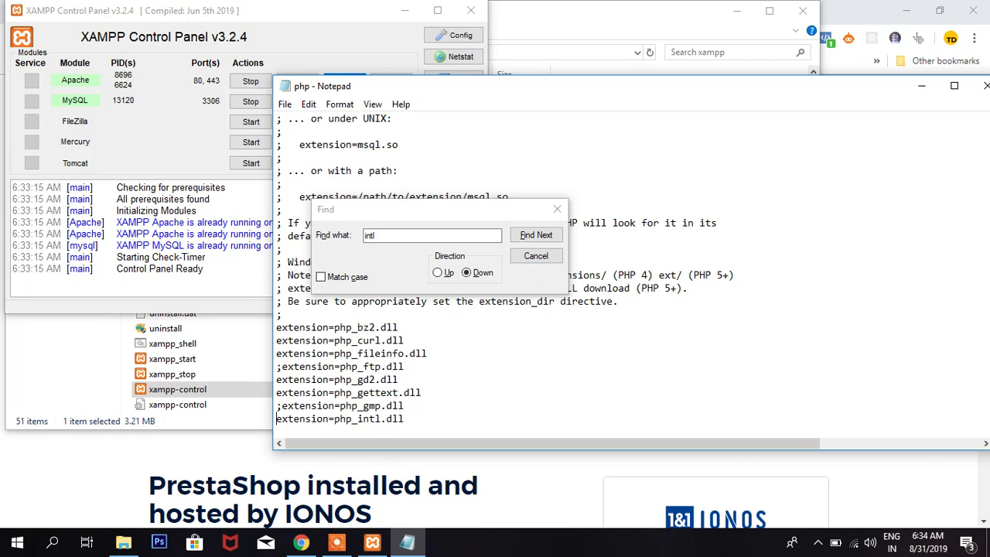
pyautogui.click(557, 209)
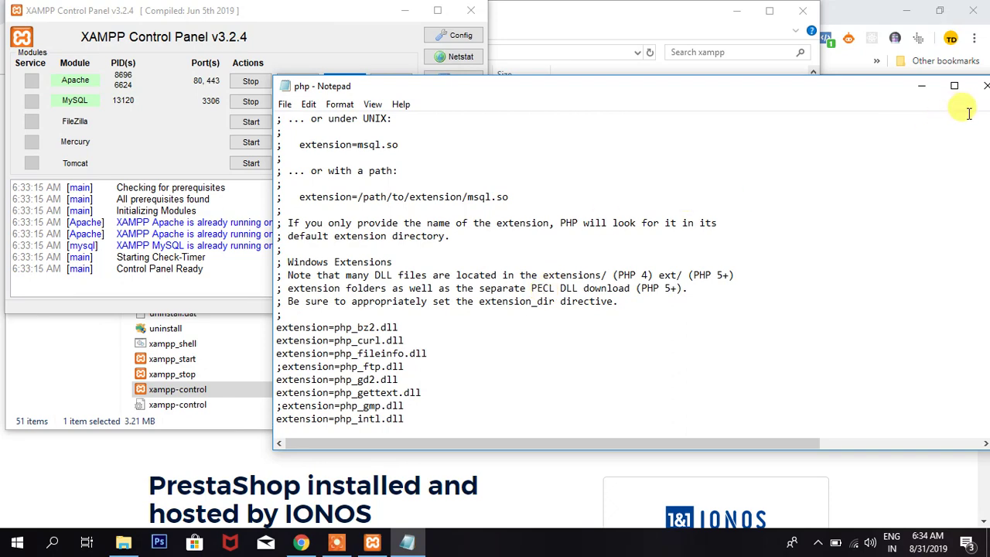
pyautogui.click(985, 86)
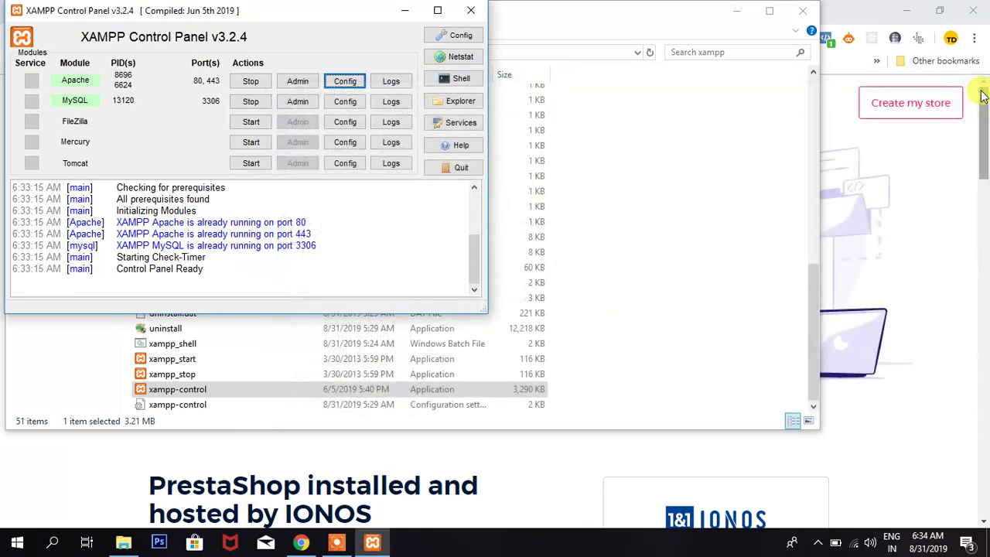
# - Stop and restart Apache in XAMPP, then minimize the control panel once it runs
pyautogui.click(245, 87)
pyautogui.click(244, 88)
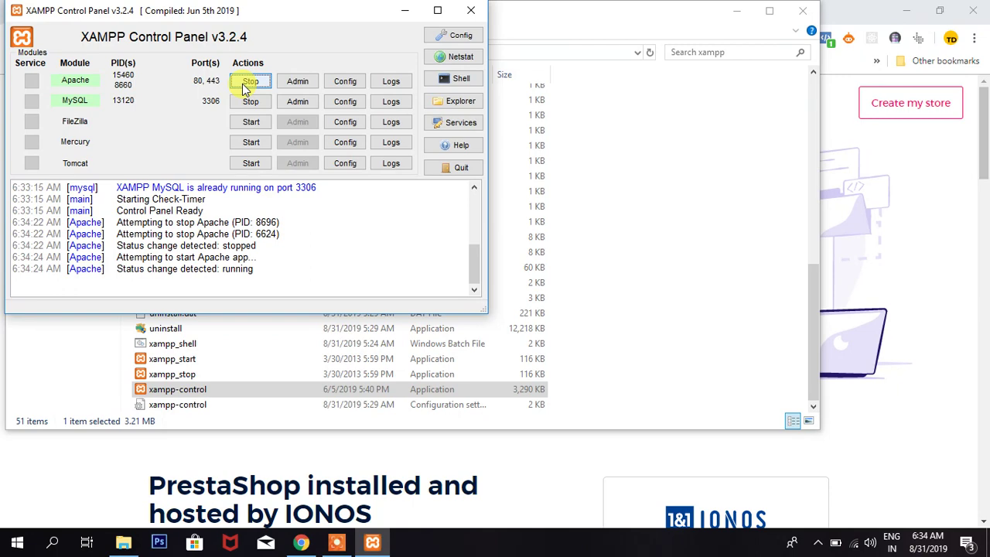
pyautogui.click(408, 11)
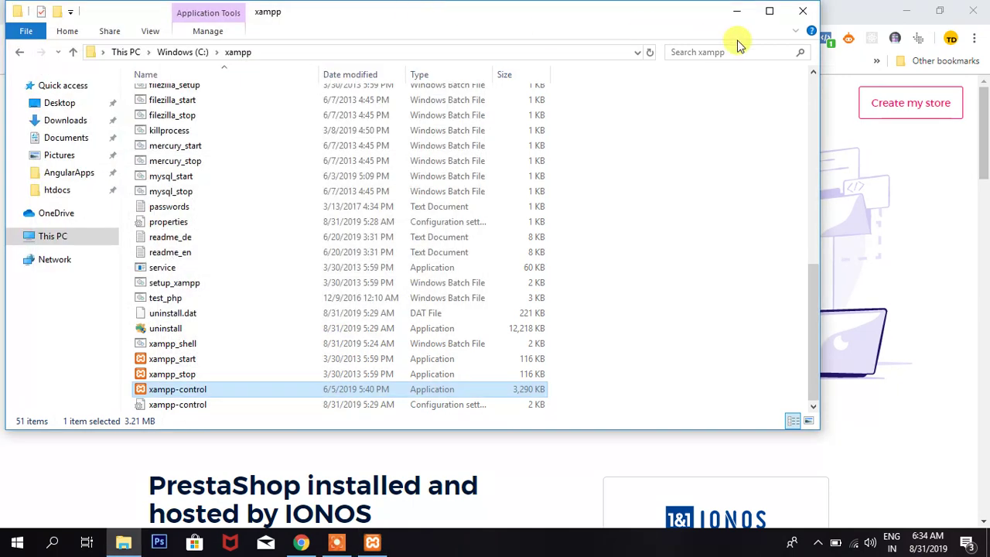
# - Minimize the xampp folder window and load localhost/prestashop in Chrome
pyautogui.click(736, 11)
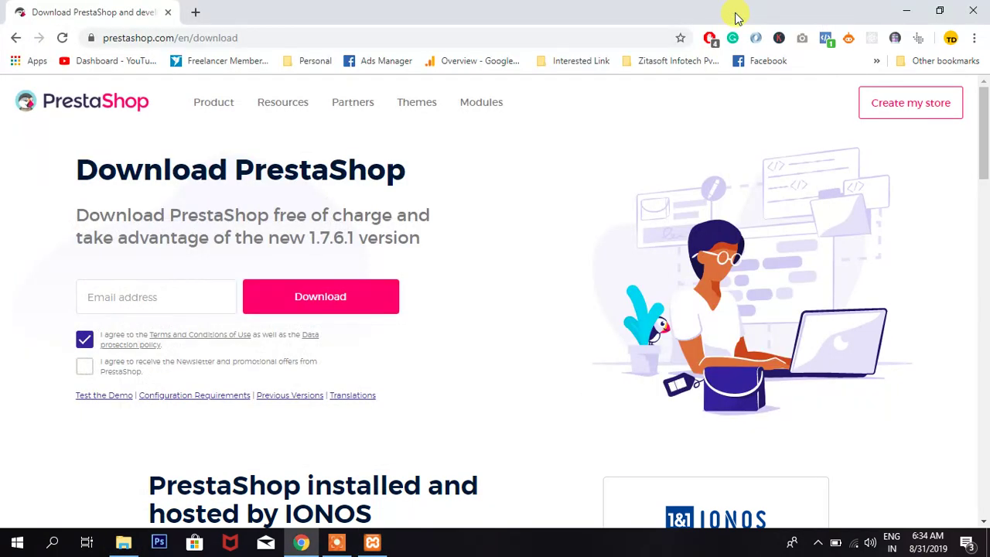
pyautogui.click(163, 39)
pyautogui.write('lo')
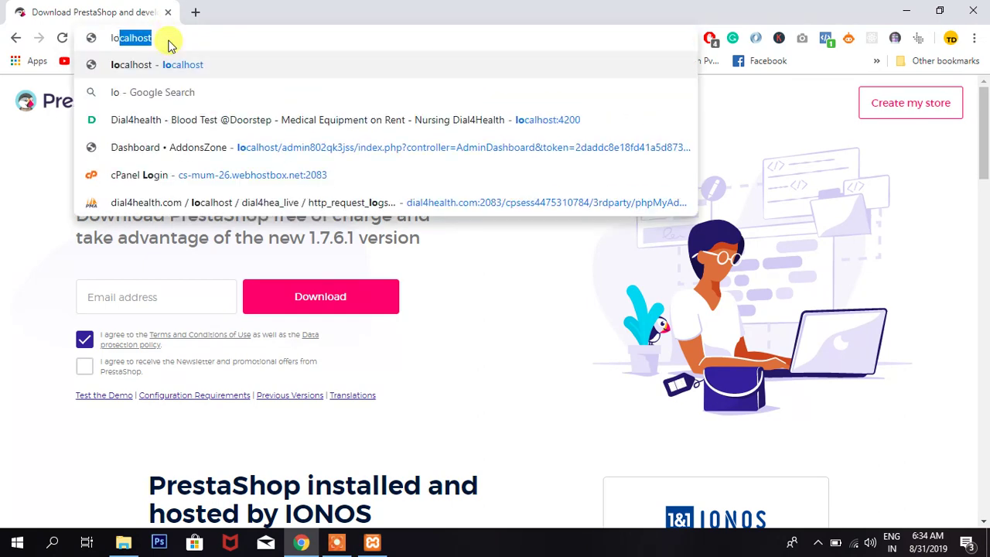
pyautogui.write('calhost/pr')
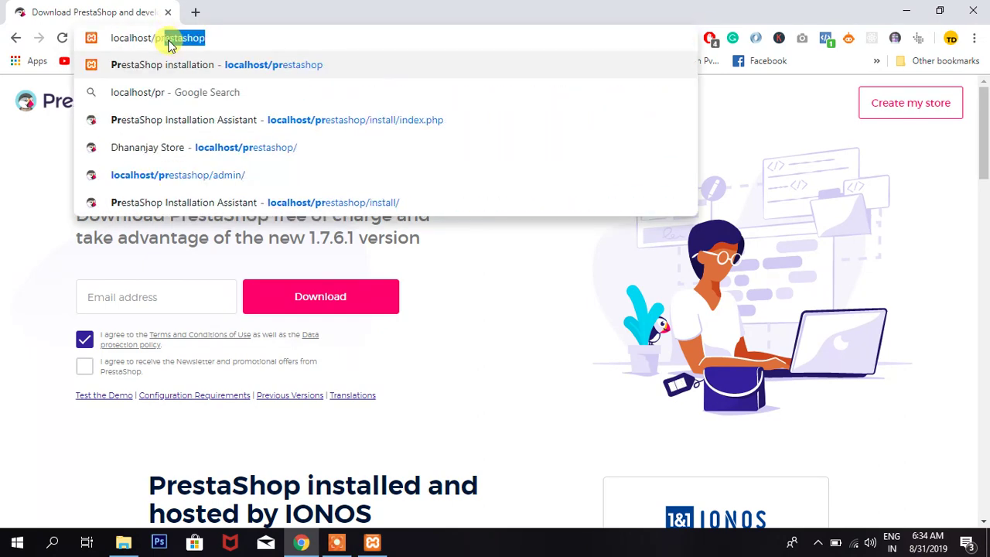
pyautogui.write('estash')
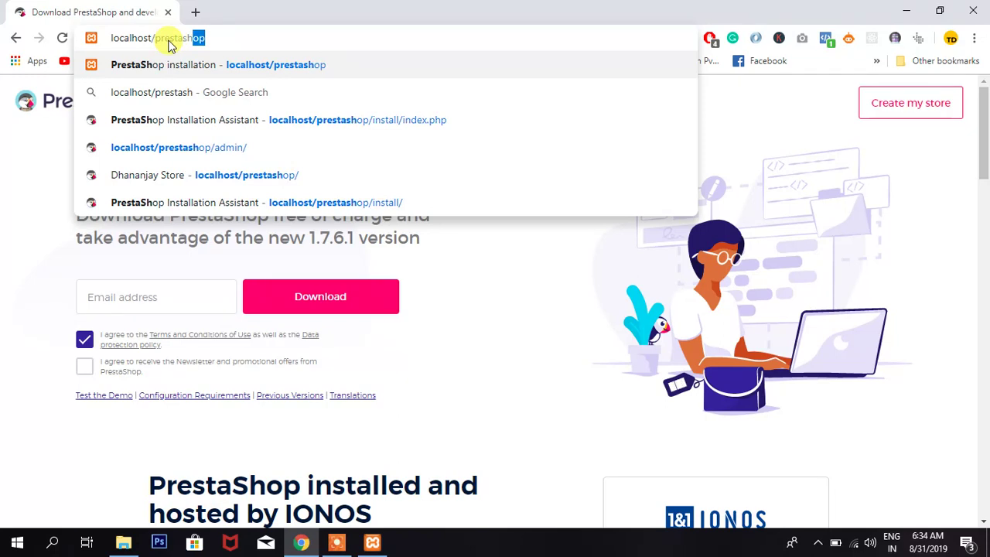
pyautogui.write('op')
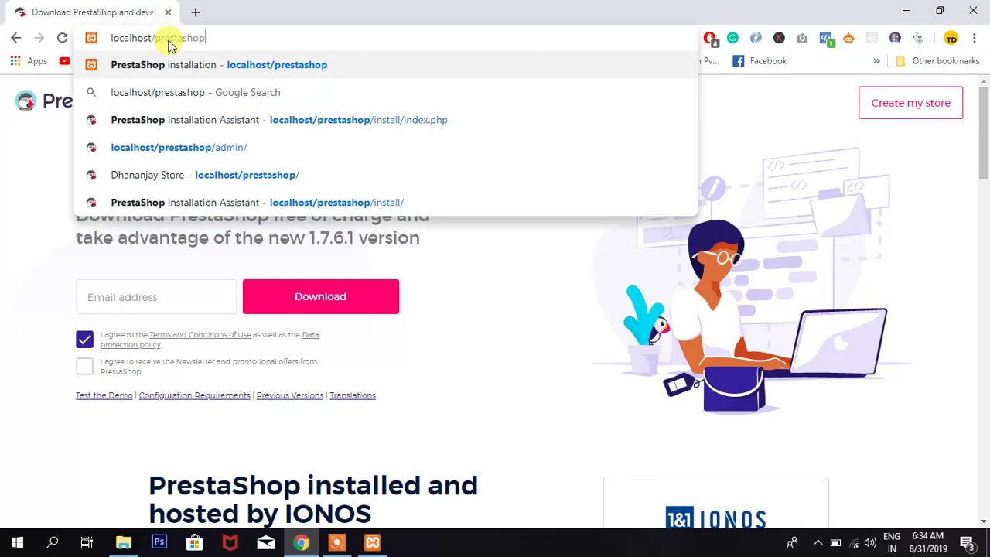
pyautogui.press('Return')
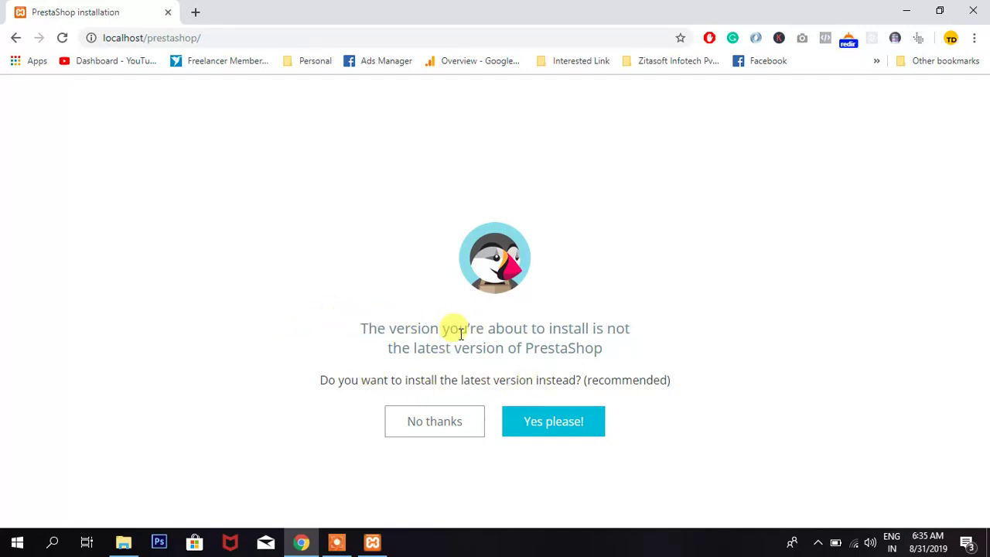
# - Decline the newer version to install PrestaShop 1.7.6.0, and bring File Explorer forward
pyautogui.click(431, 433)
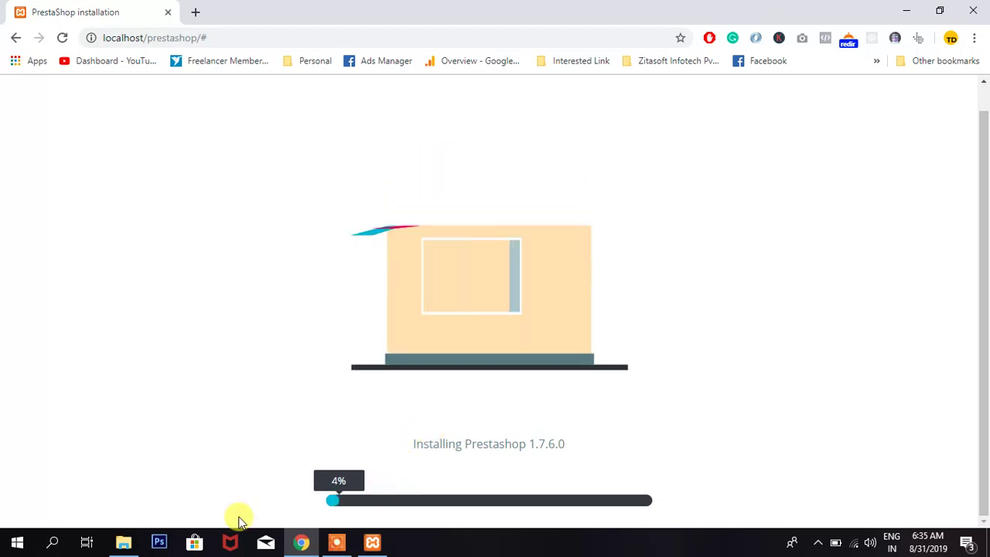
pyautogui.click(130, 540)
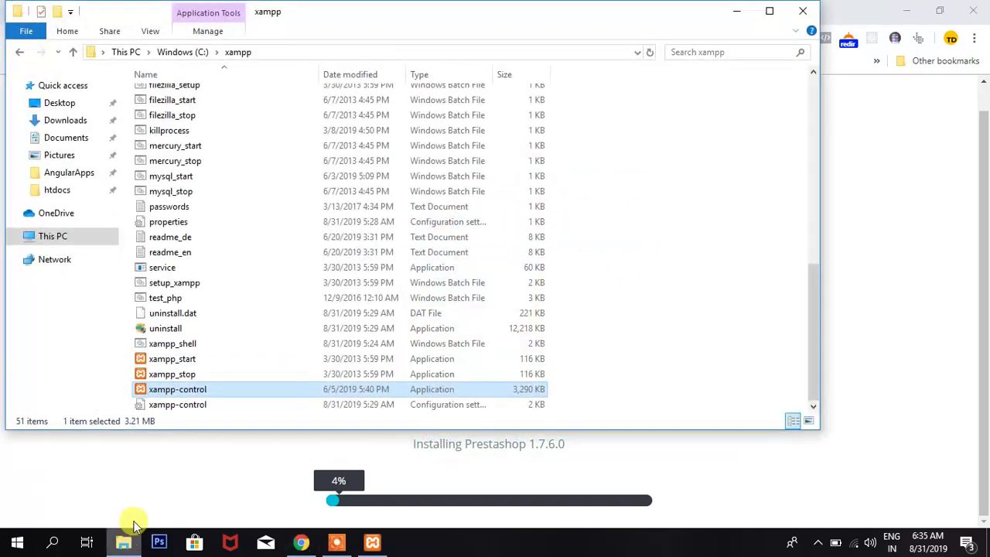
pyautogui.scroll(9, 232, 217)
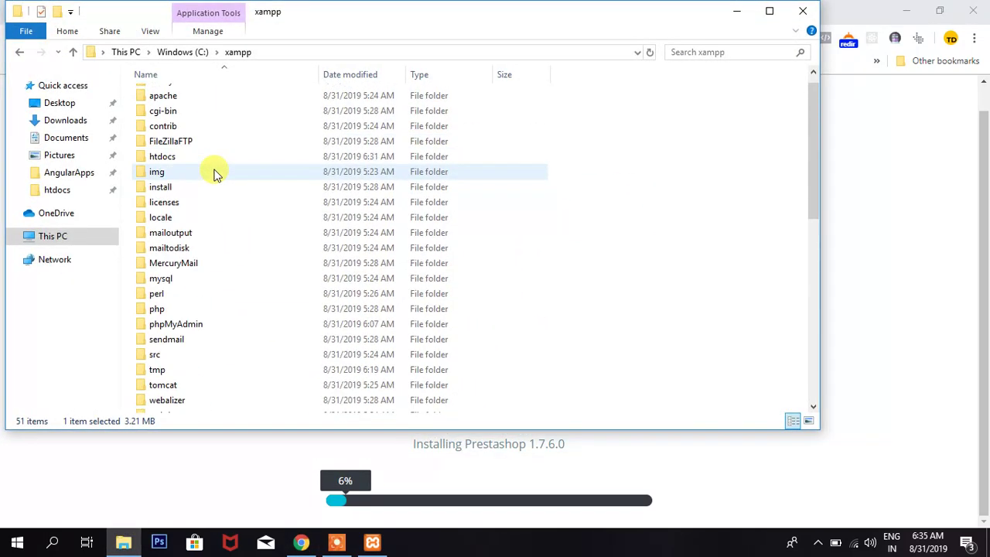
# - Open C:\xampp\htdocs\prestashop to watch the extracted store files appear
pyautogui.doubleClick(178, 157)
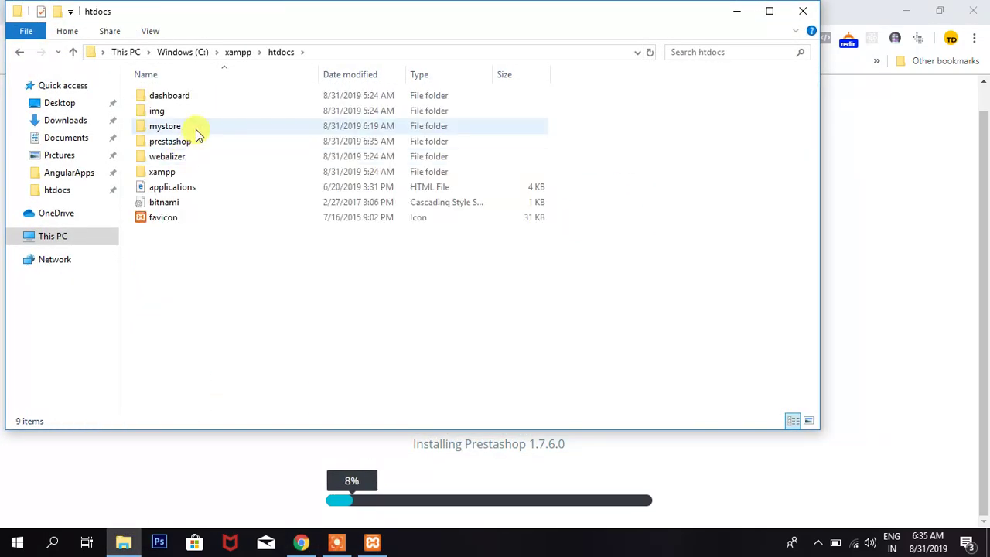
pyautogui.doubleClick(195, 141)
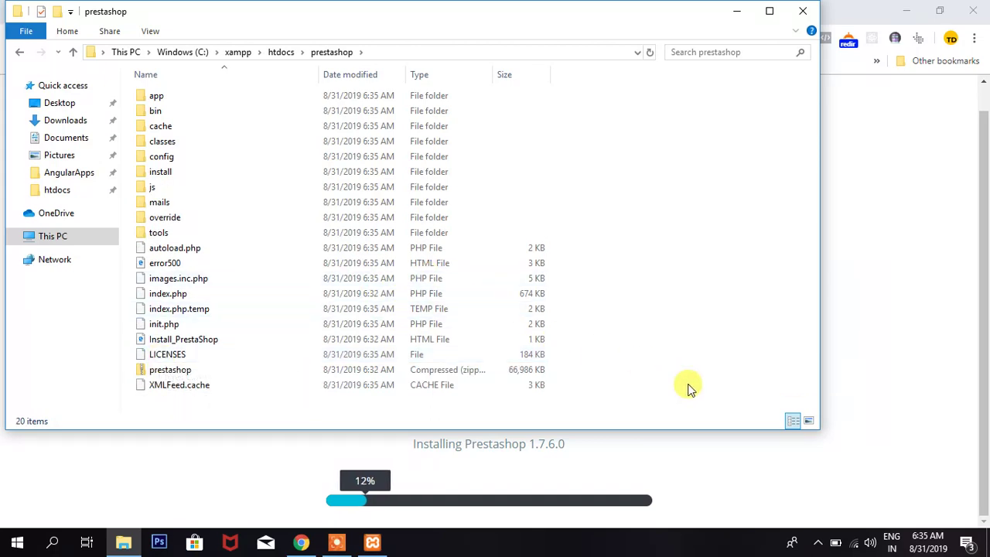
# - Bring the Chrome installer page forward and wait for the Choose your language step
pyautogui.click(875, 414)
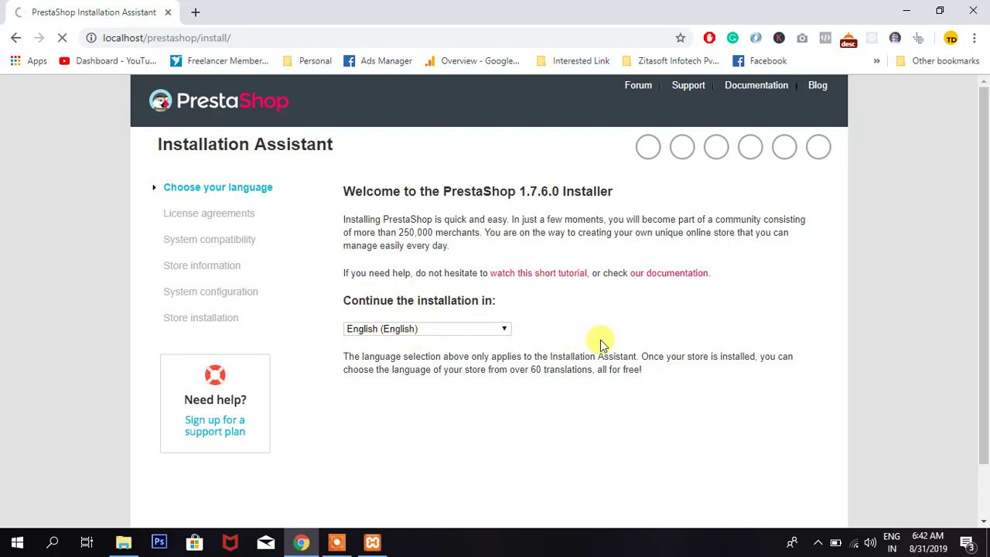
# - Scroll the installer welcome page, toggle the XAMPP Control Panel, and hide it again
pyautogui.scroll(-2, 652, 376)
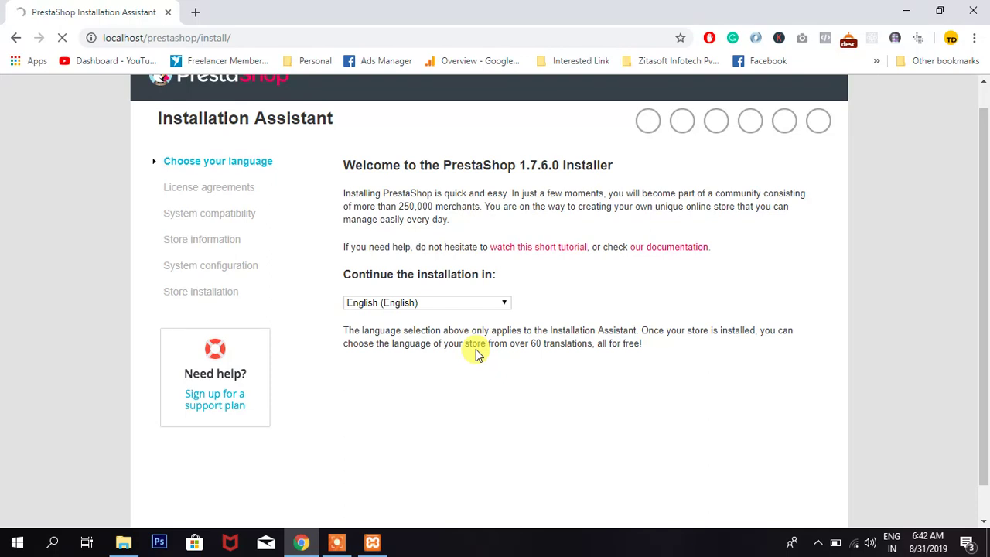
pyautogui.scroll(-1, 476, 349)
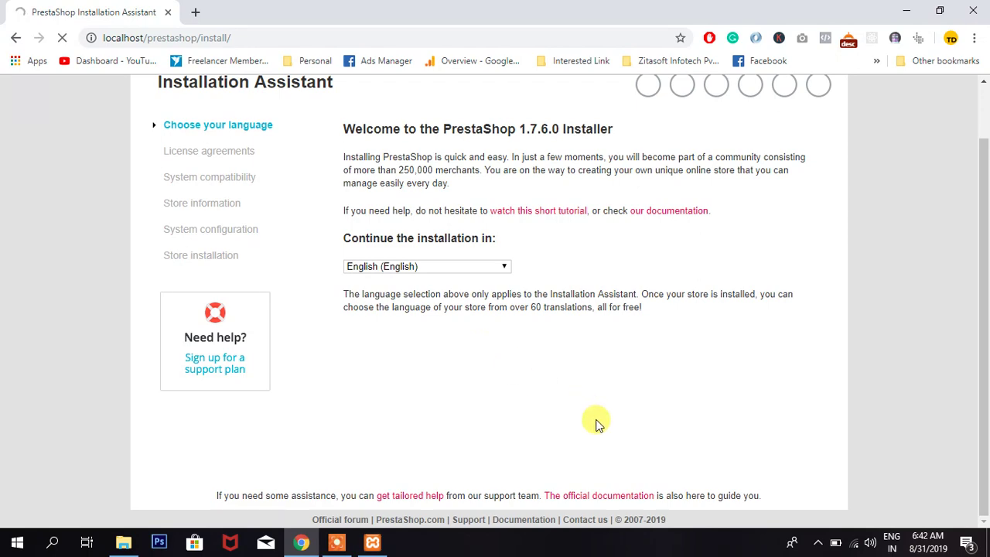
pyautogui.click(372, 542)
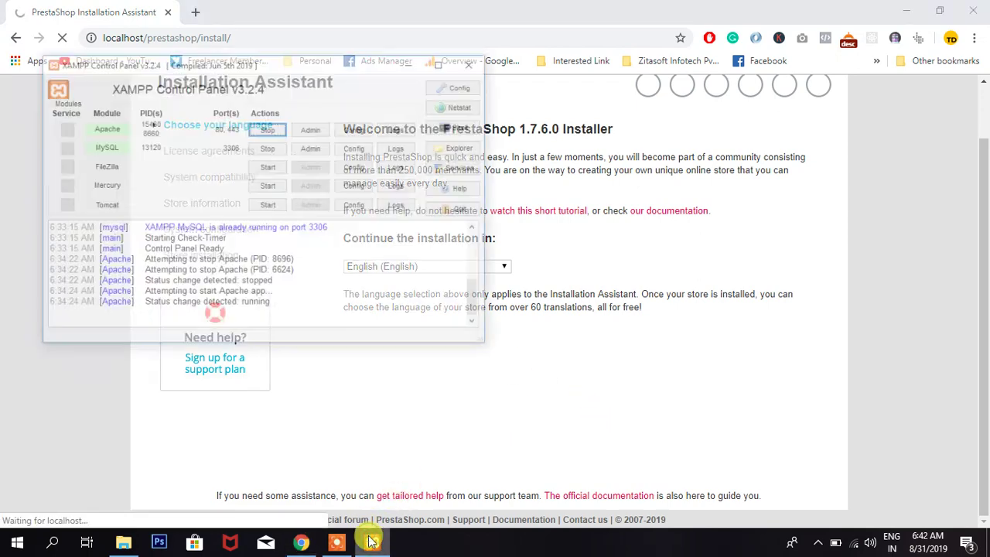
pyautogui.click(372, 541)
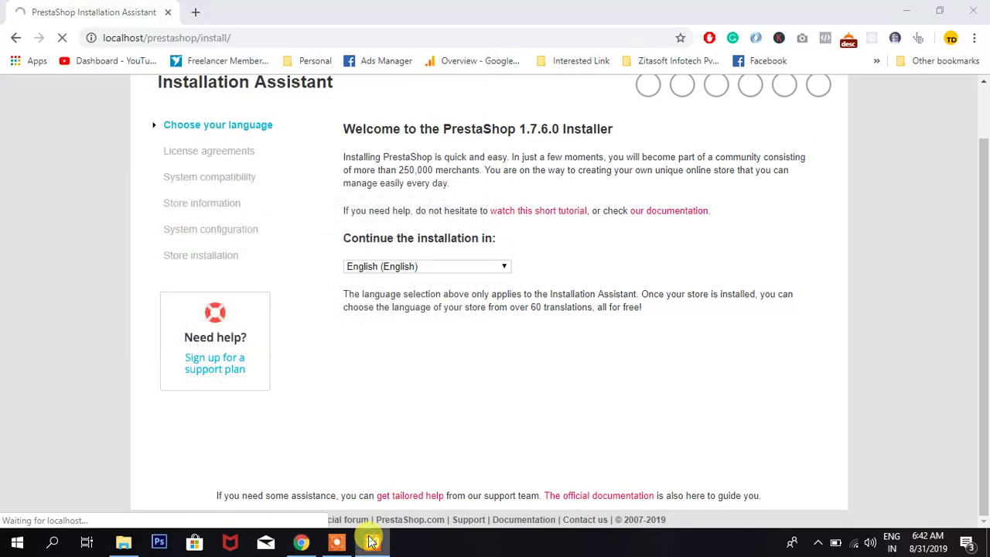
pyautogui.click(372, 541)
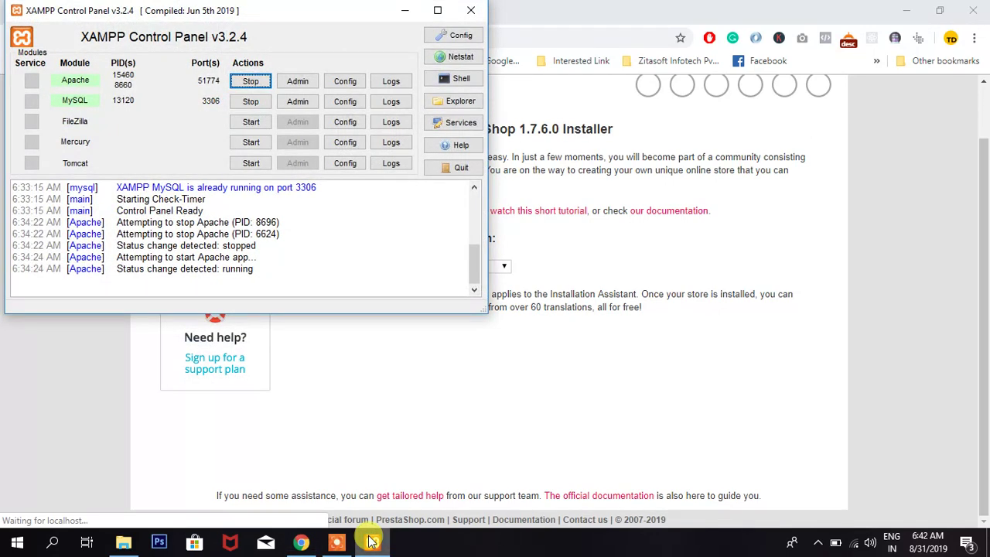
pyautogui.click(372, 541)
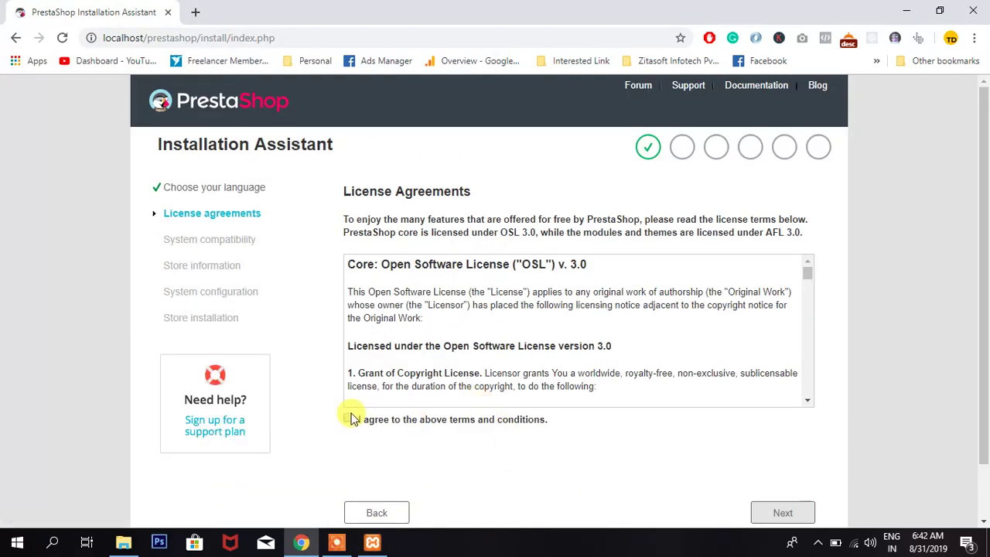
# - Accept the OSL 3.0 license terms and pass the system compatibility check to Store information
pyautogui.click(349, 419)
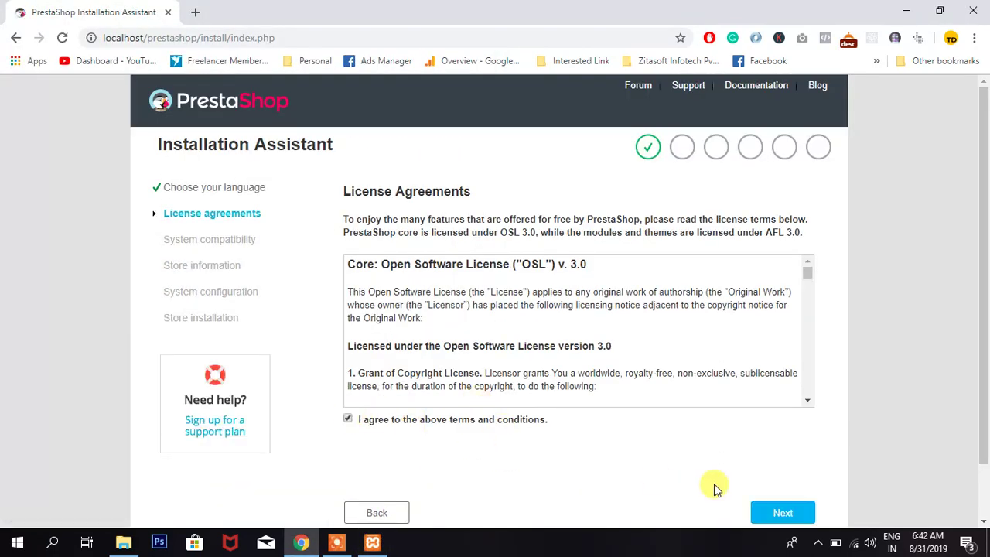
pyautogui.click(780, 514)
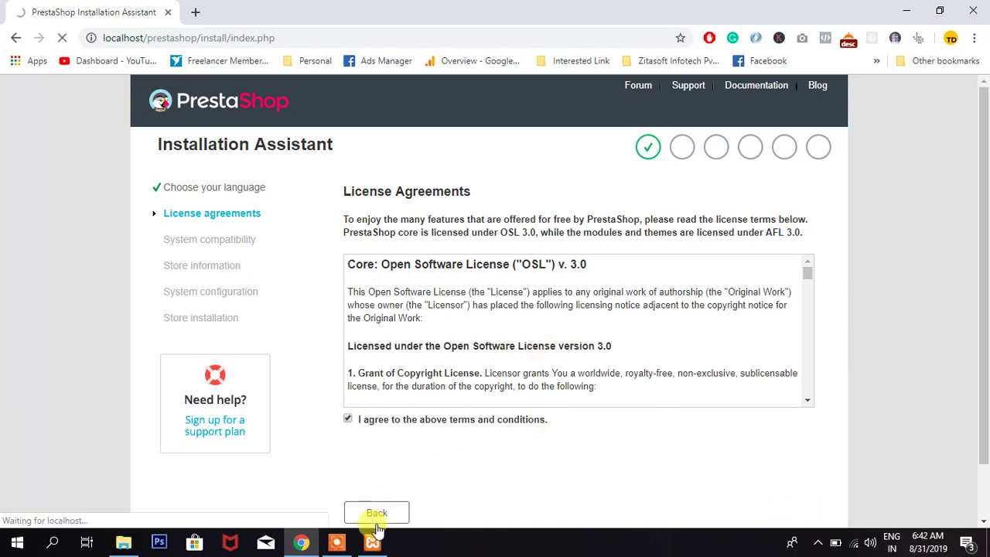
pyautogui.click(372, 544)
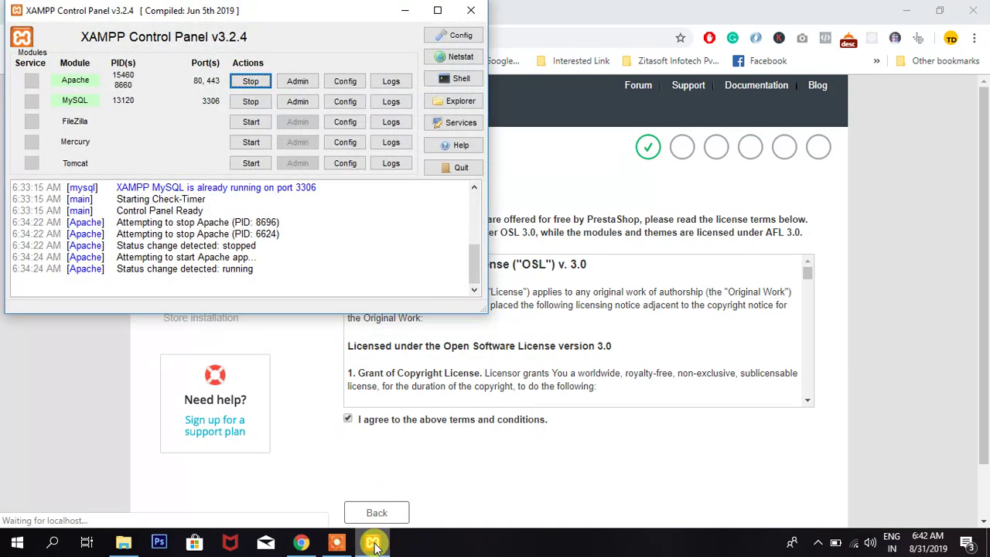
pyautogui.click(372, 544)
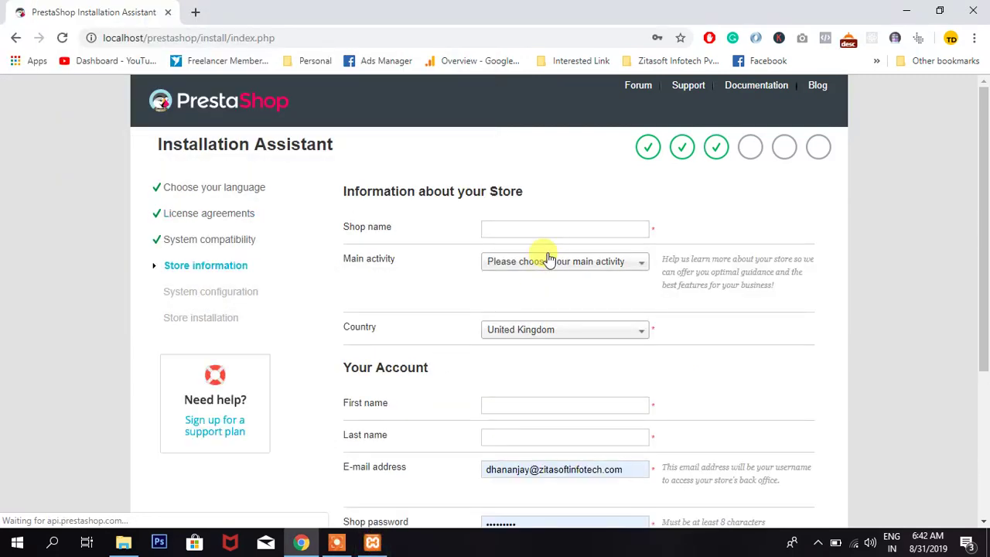
pyautogui.click(201, 240)
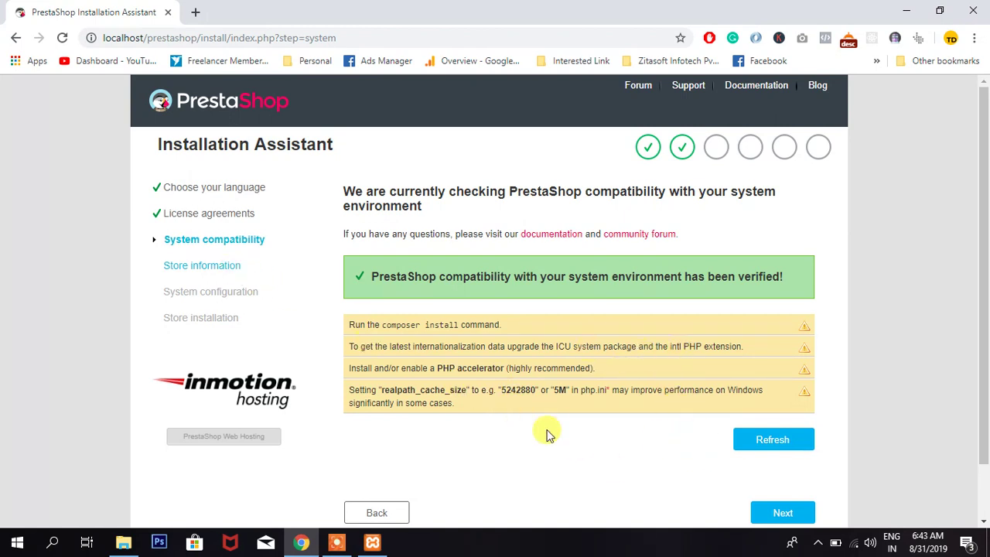
pyautogui.click(780, 513)
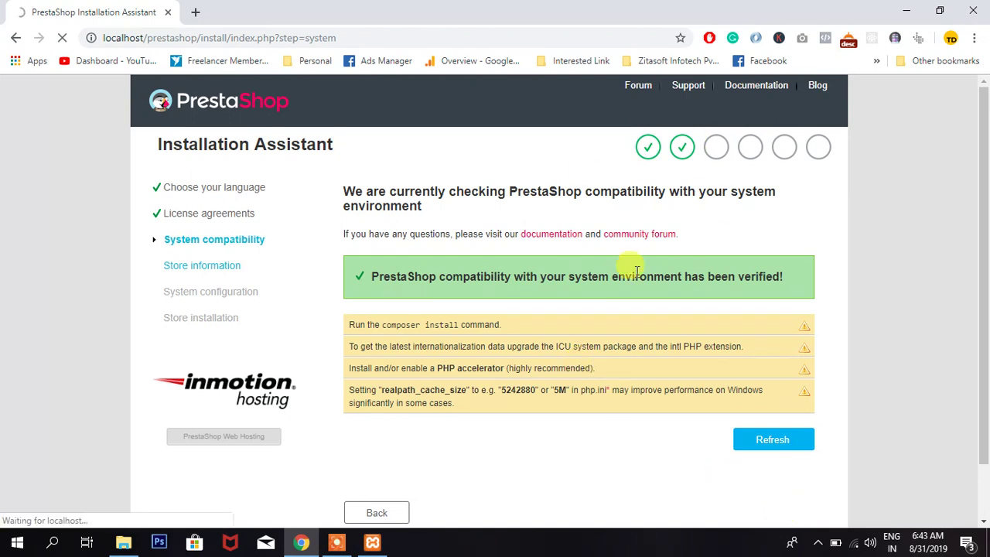
pyautogui.moveTo(369, 276); pyautogui.dragTo(674, 303)
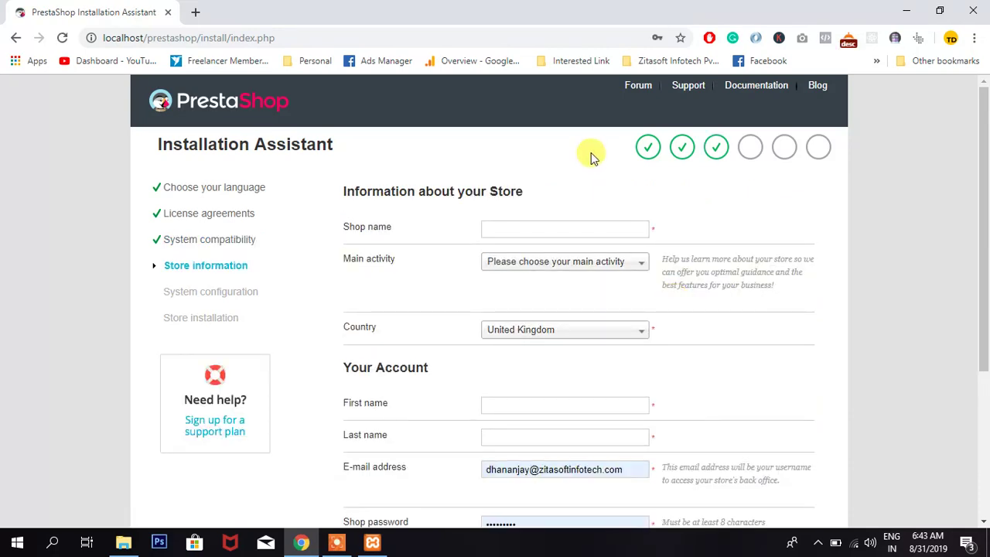
# - Enter the shop name, with main activity Computer Hardware and Software and country India
pyautogui.click(581, 229)
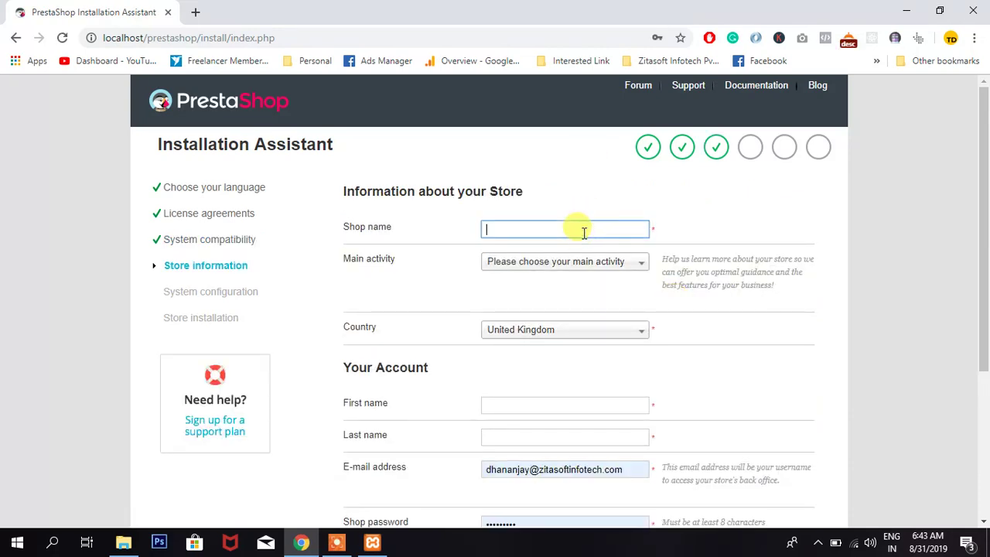
pyautogui.write('Dhananjay Store')
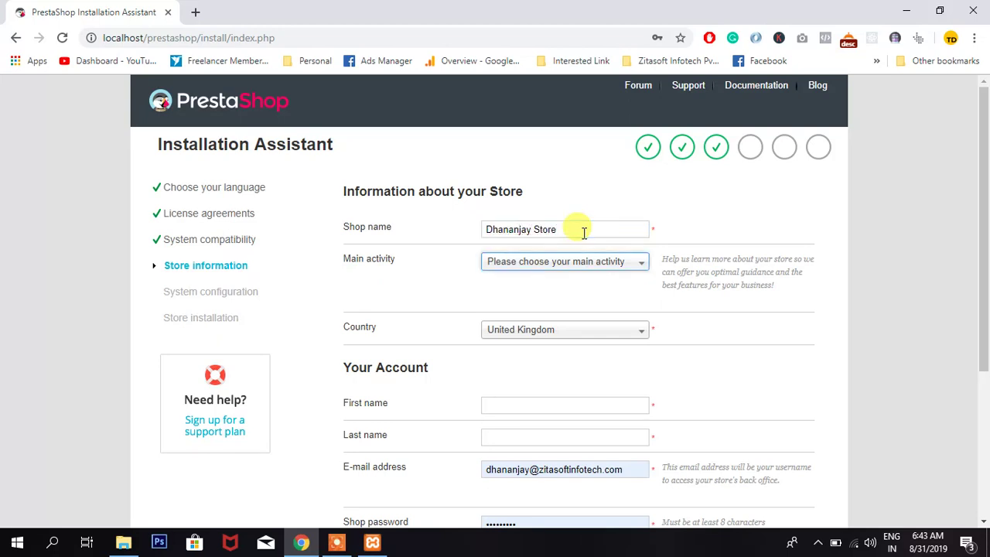
pyautogui.click(565, 267)
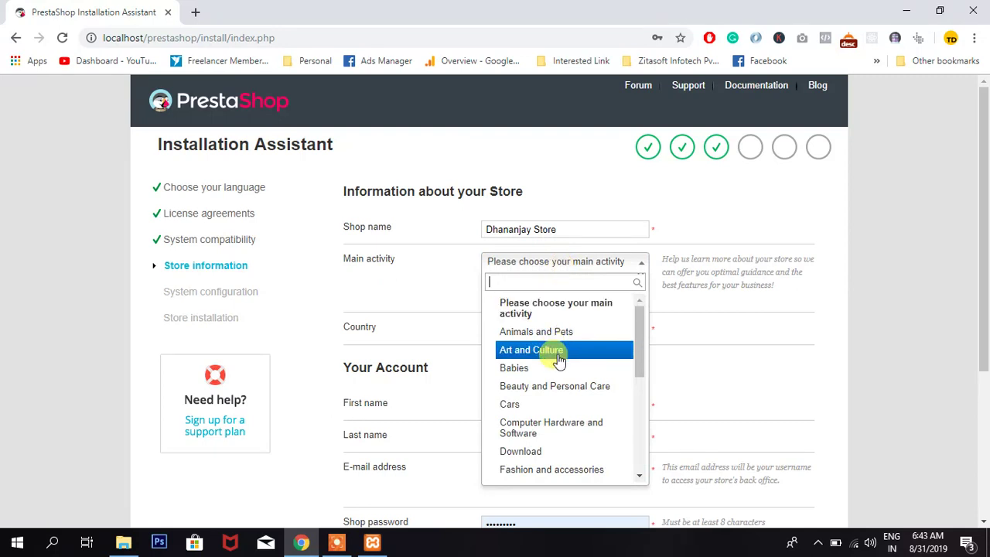
pyautogui.click(592, 431)
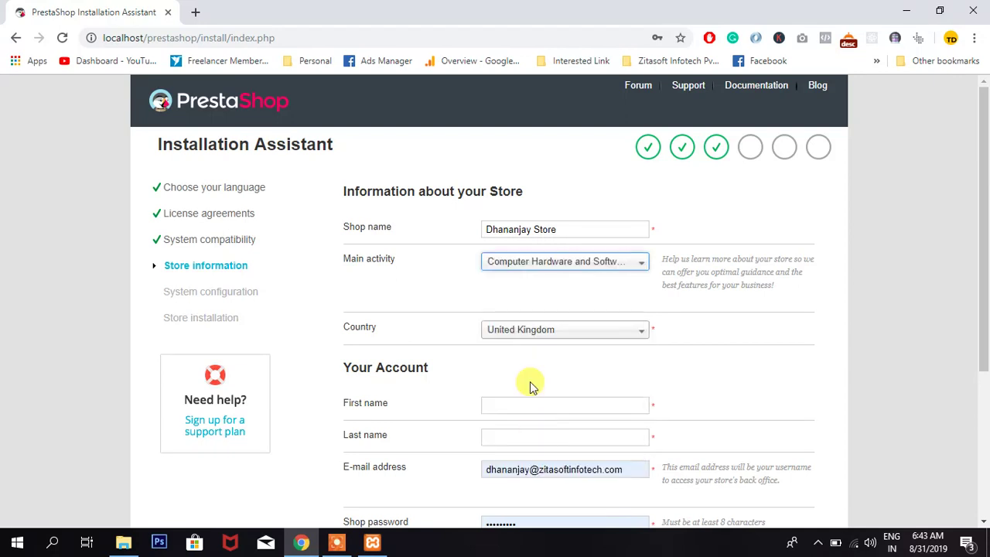
pyautogui.click(559, 338)
pyautogui.write('ind')
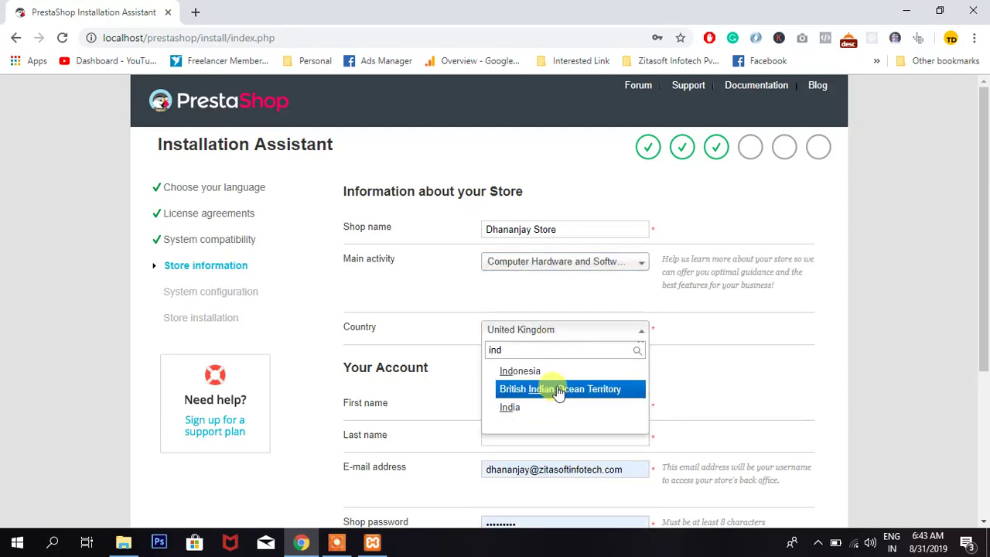
pyautogui.click(510, 406)
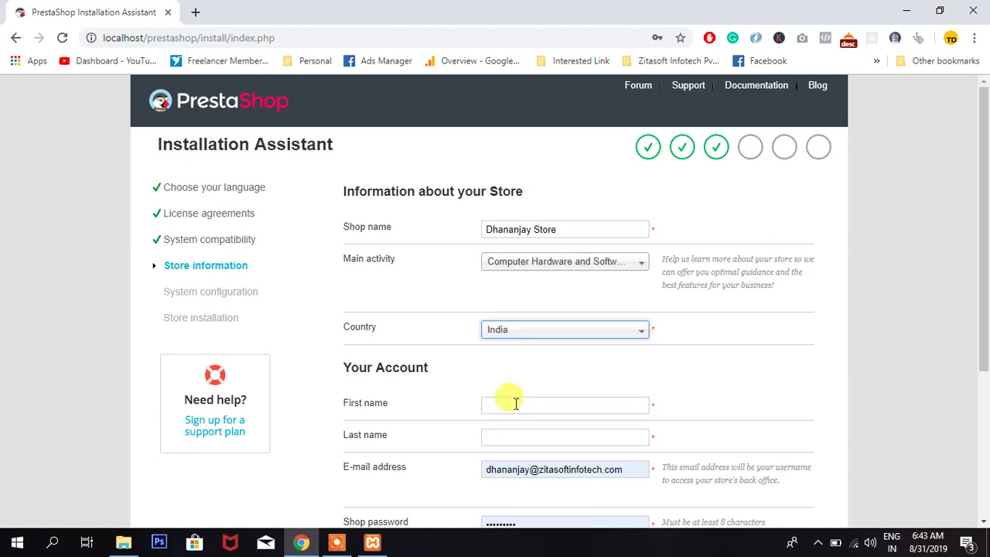
# - Fill in the owner's first and last name, then the shop password and its confirmation
pyautogui.click(517, 402)
pyautogui.write('Dhananjay')
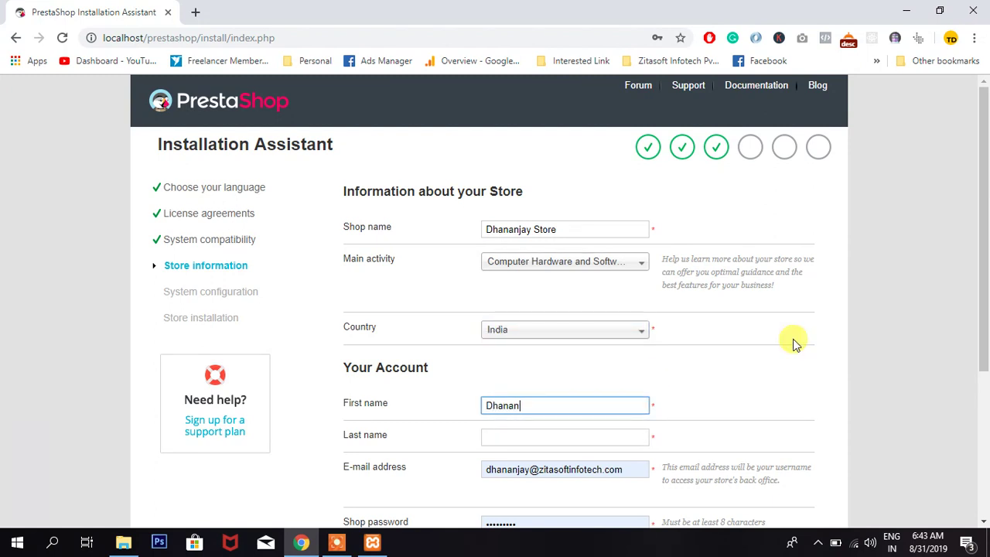
pyautogui.press('Tab')
pyautogui.write('Vaidya')
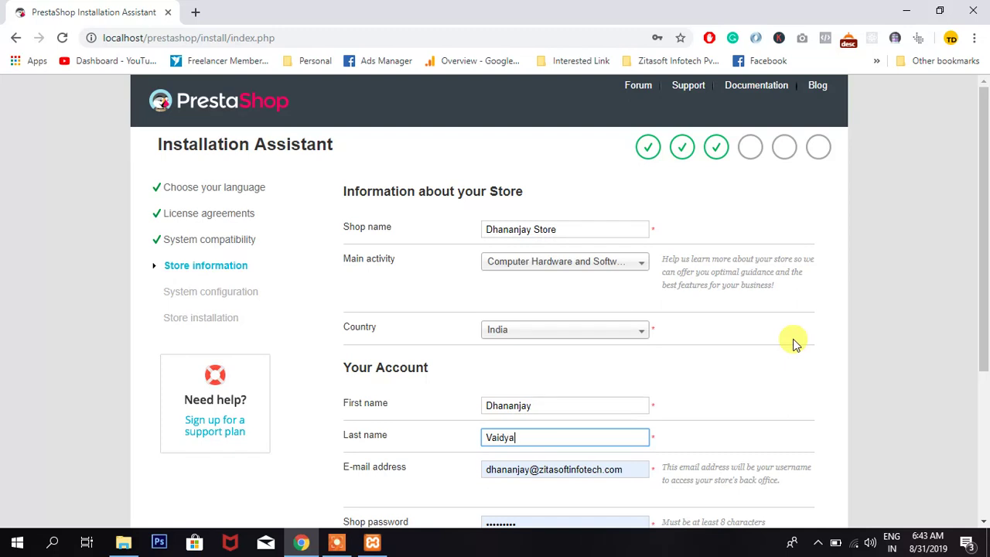
pyautogui.press('Tab')
pyautogui.press('Tab')
pyautogui.press('BackSpace')
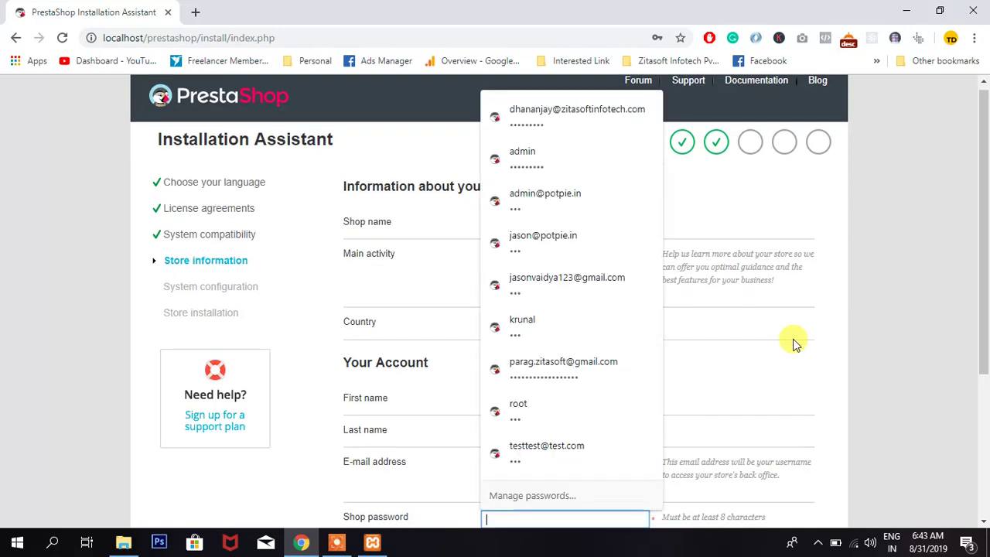
pyautogui.write('1239')
pyautogui.press('Tab')
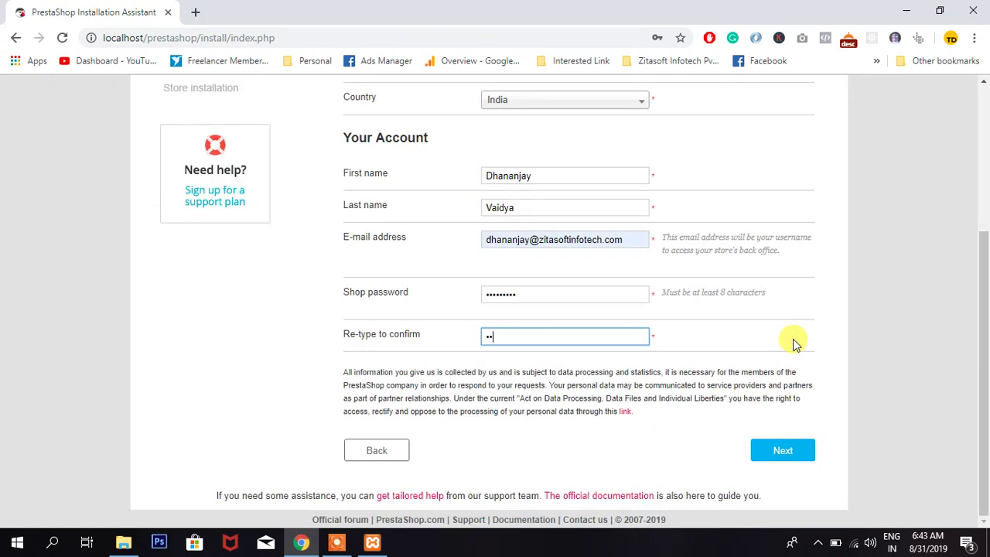
pyautogui.write('123456789')
# - Submit the store details and test the database connection, which reports 'Database Server is not found'
pyautogui.click(783, 451)
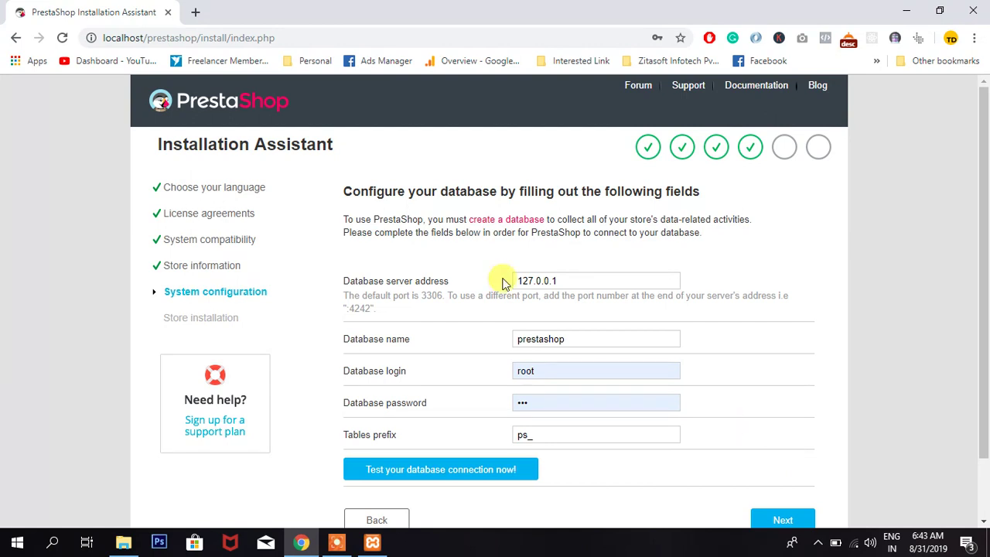
pyautogui.click(453, 480)
pyautogui.scroll(-1, 454, 480)
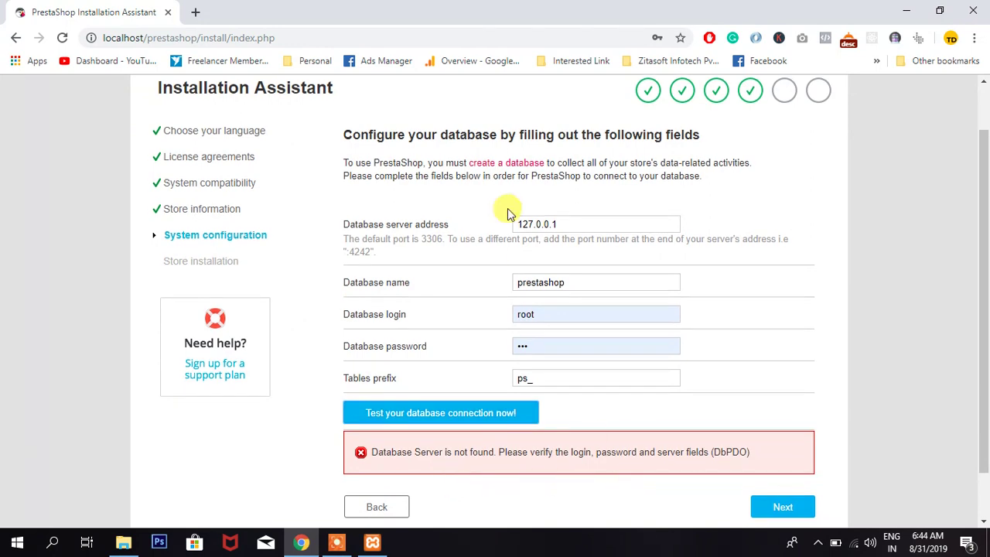
# - Open a new Chrome tab and start entering the localhost/phpmyadmin address
pyautogui.scroll(1, 508, 214)
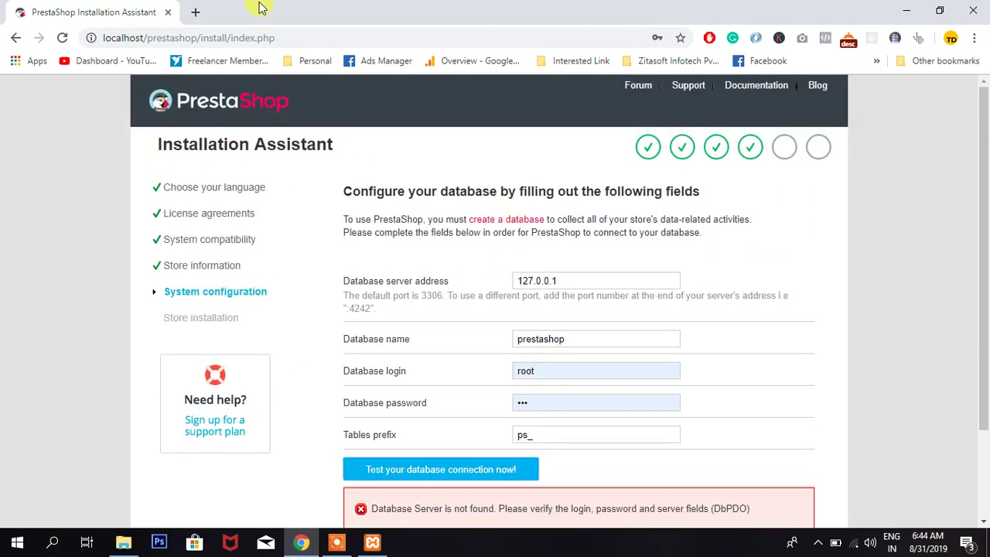
pyautogui.click(198, 13)
pyautogui.write('localhost')
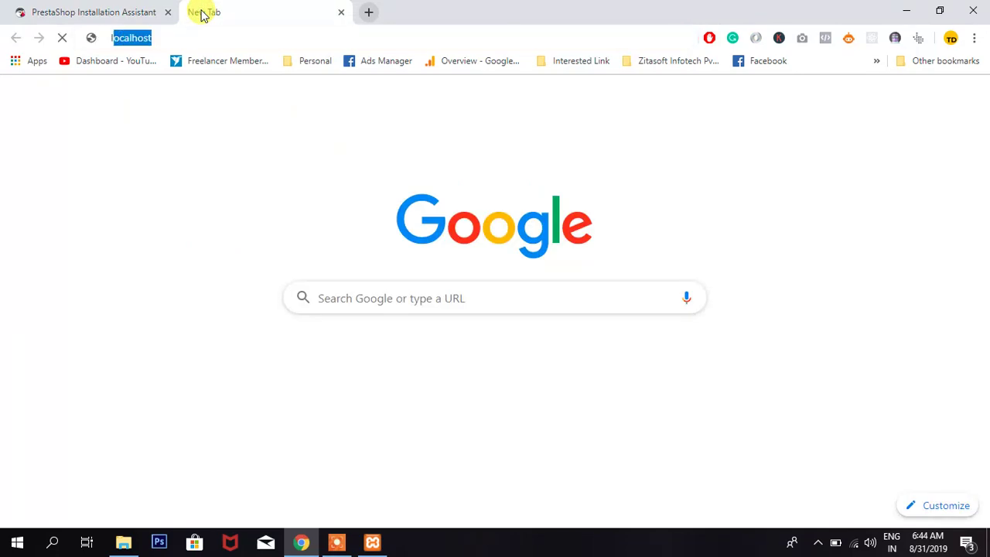
pyautogui.write('/php')
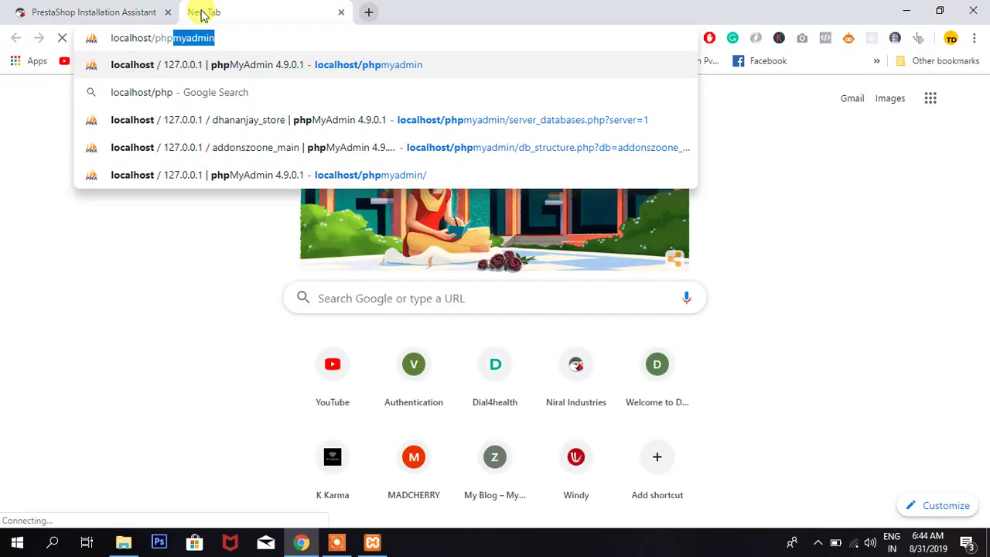
# - Load phpMyAdmin and create a new database named prestashop_db
pyautogui.press('Return')
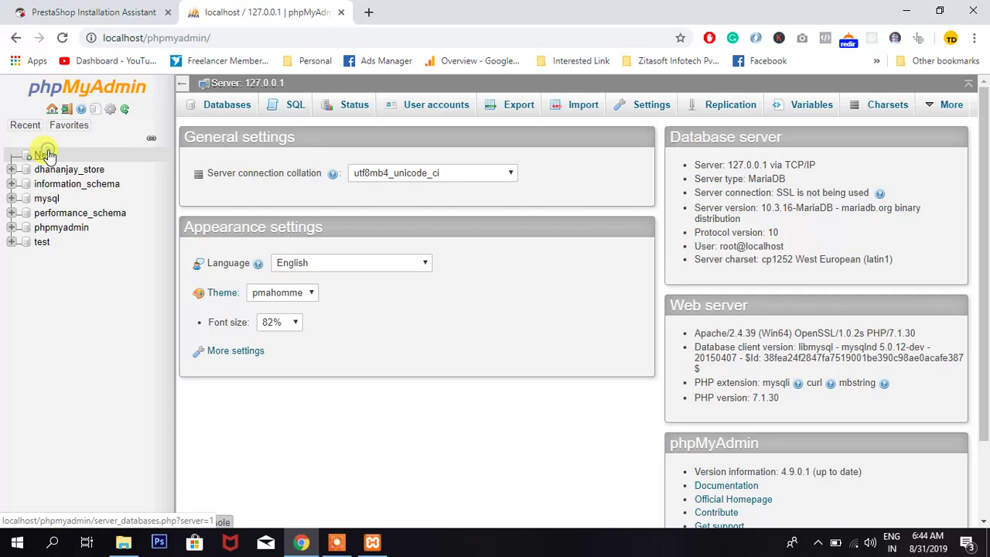
pyautogui.click(44, 155)
pyautogui.click(223, 220)
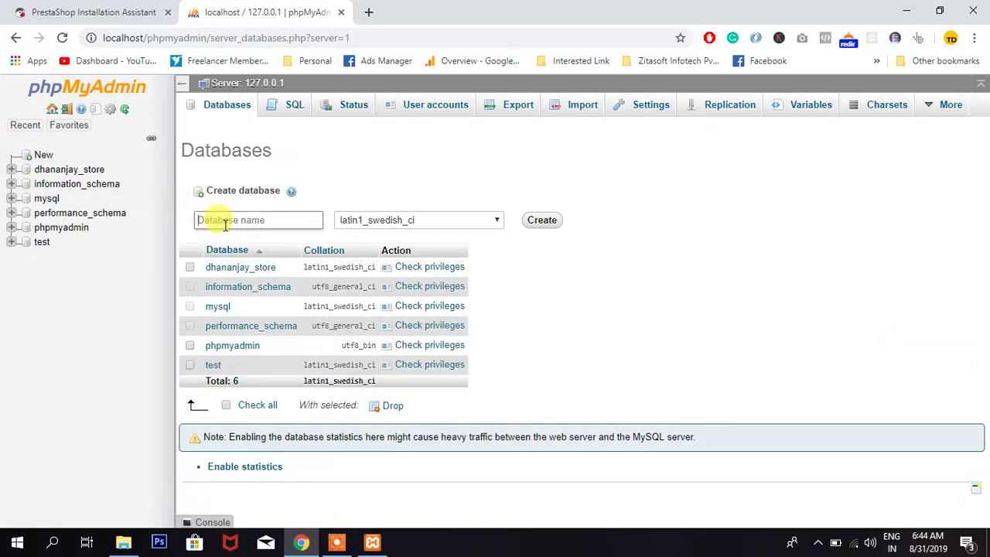
pyautogui.write('p')
pyautogui.press('BackSpace')
pyautogui.write('prestashop_db')
pyautogui.press('Return')
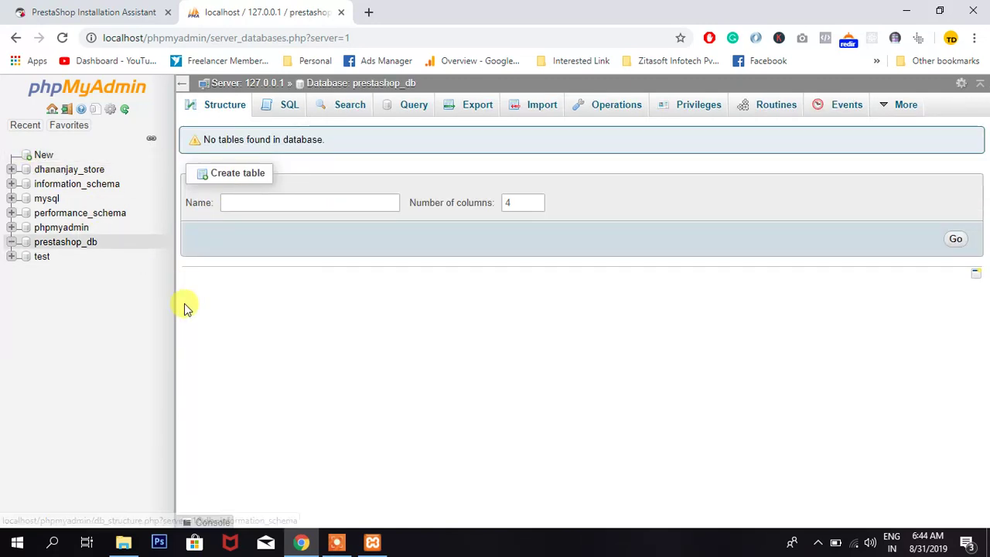
# - Return to the databases list, keep collation latin1_swedish_ci, and open prestashop_db
pyautogui.click(43, 155)
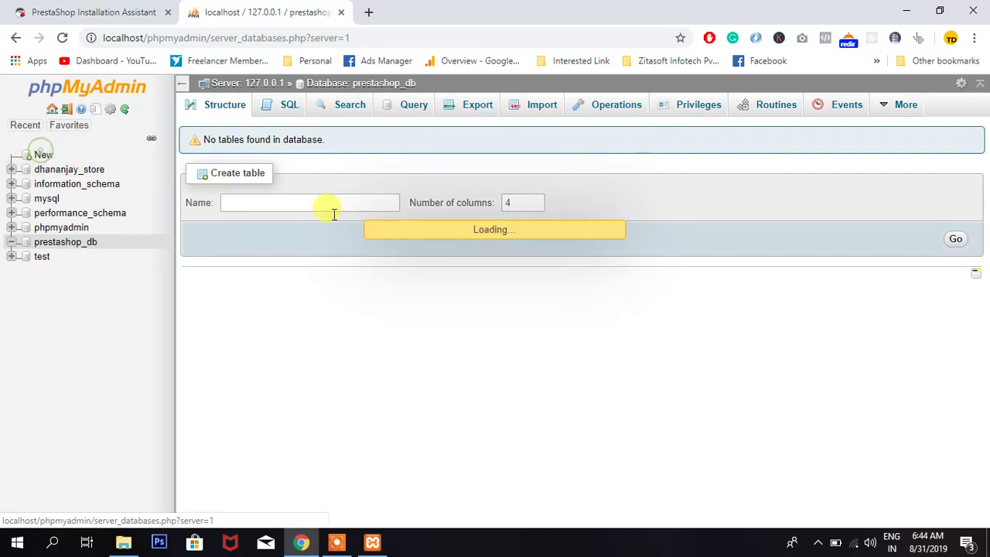
pyautogui.click(441, 220)
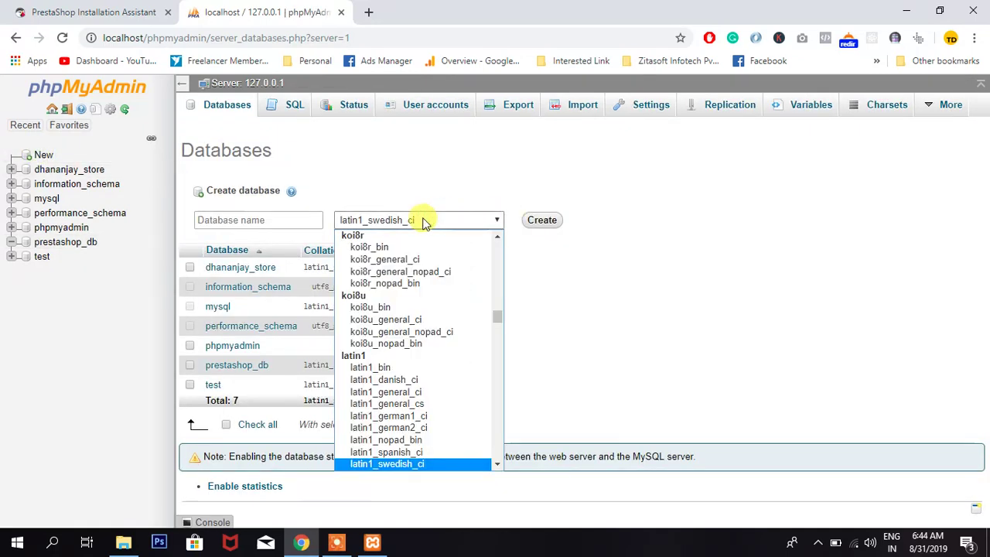
pyautogui.click(420, 220)
pyautogui.click(254, 217)
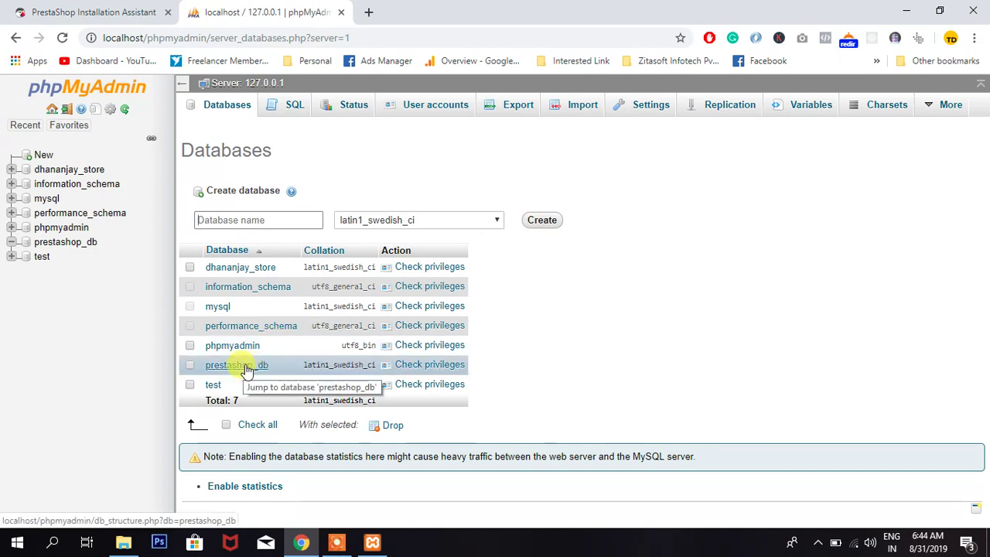
pyautogui.click(243, 366)
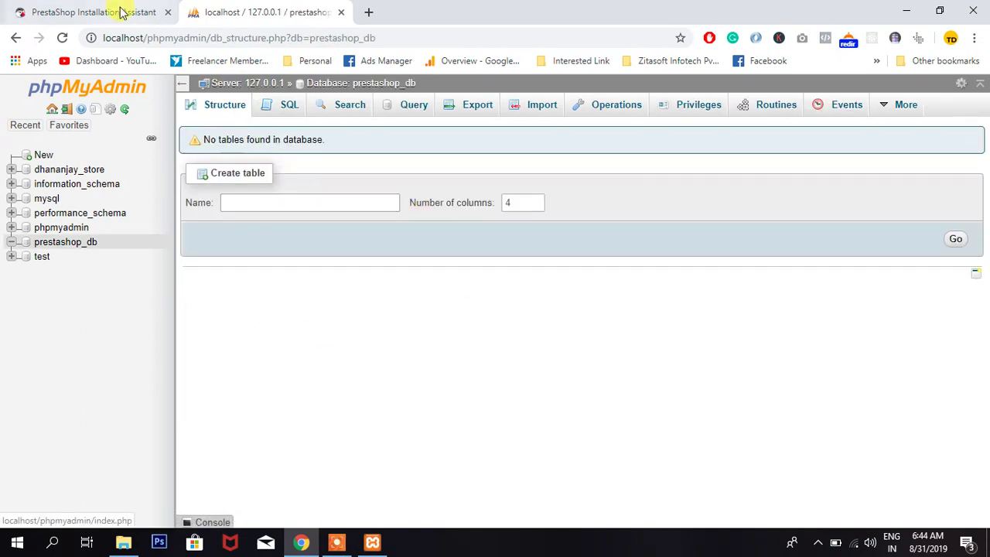
# - Set the installer database to prestashop_db with login root and a blank password, then test the connection
pyautogui.click(119, 11)
pyautogui.doubleClick(599, 338)
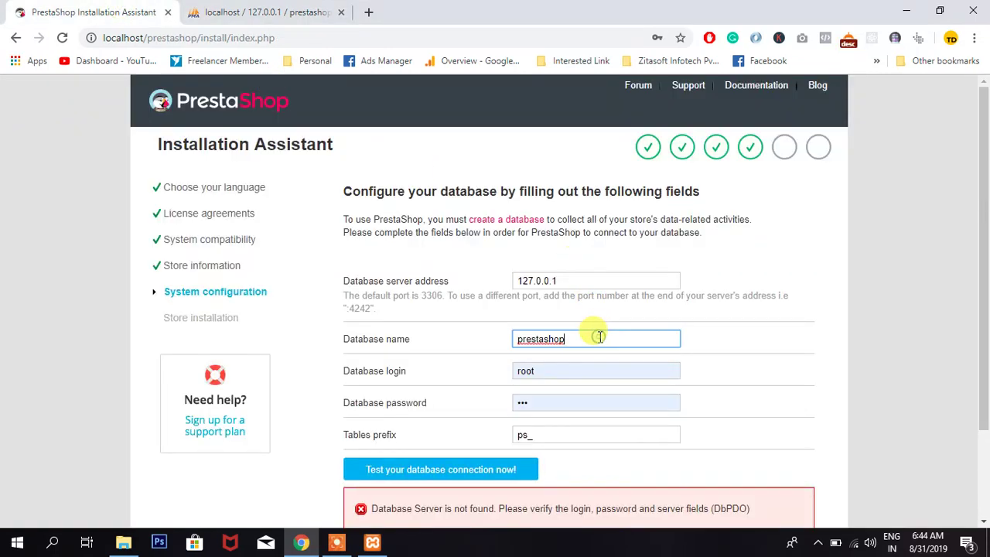
pyautogui.press('End')
pyautogui.write('_')
pyautogui.press('Tab')
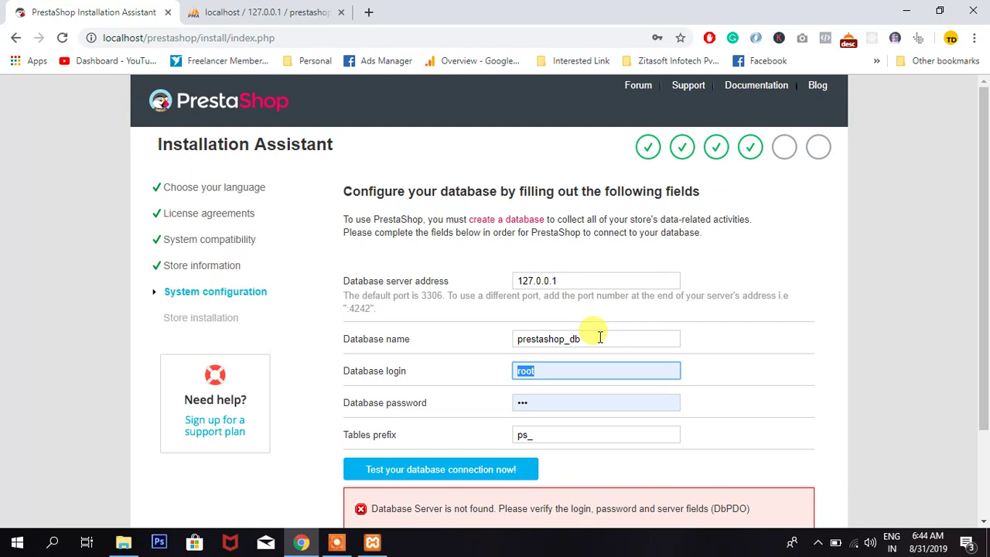
pyautogui.press('Tab')
pyautogui.press('Down')
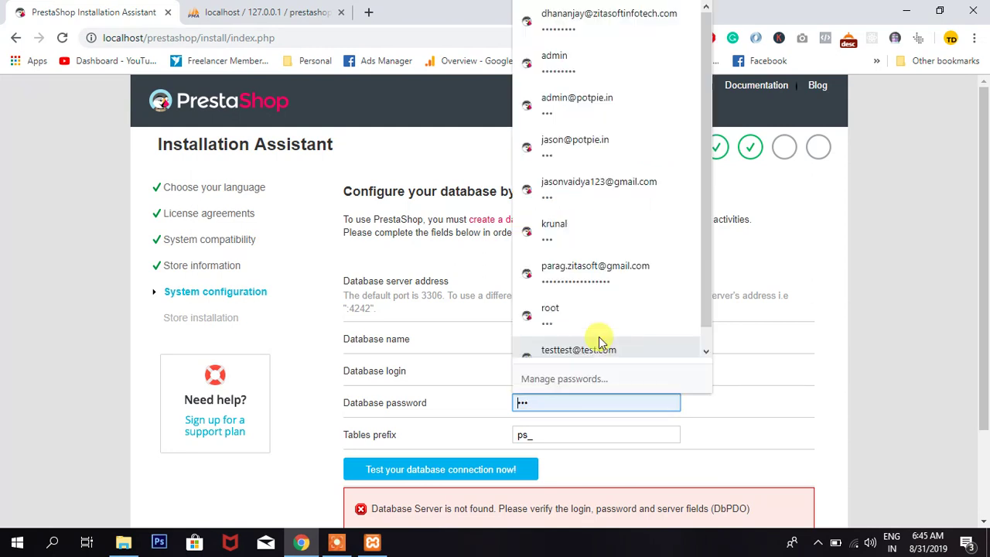
pyautogui.press('BackSpace')
pyautogui.press('Escape')
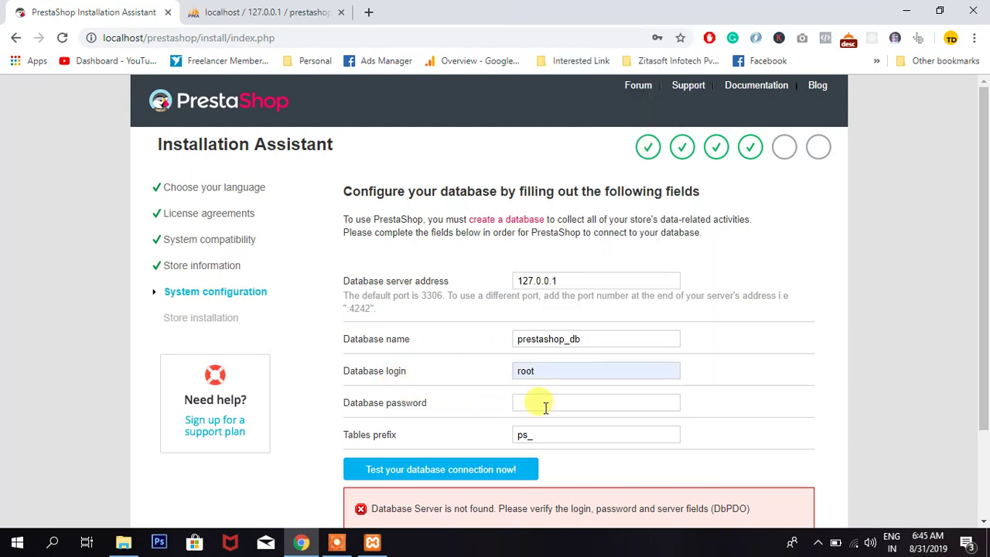
pyautogui.click(437, 470)
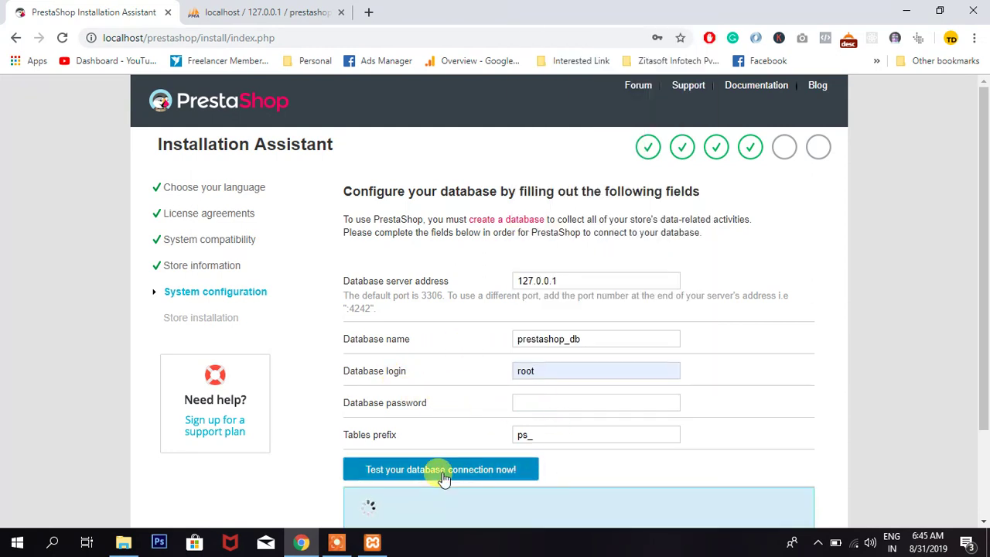
pyautogui.scroll(-3, 625, 464)
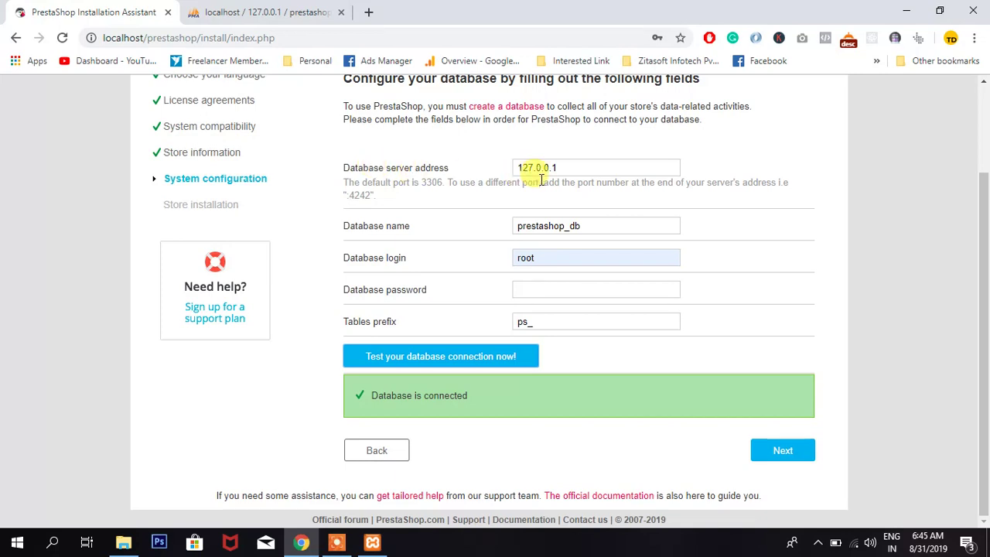
pyautogui.click(575, 171)
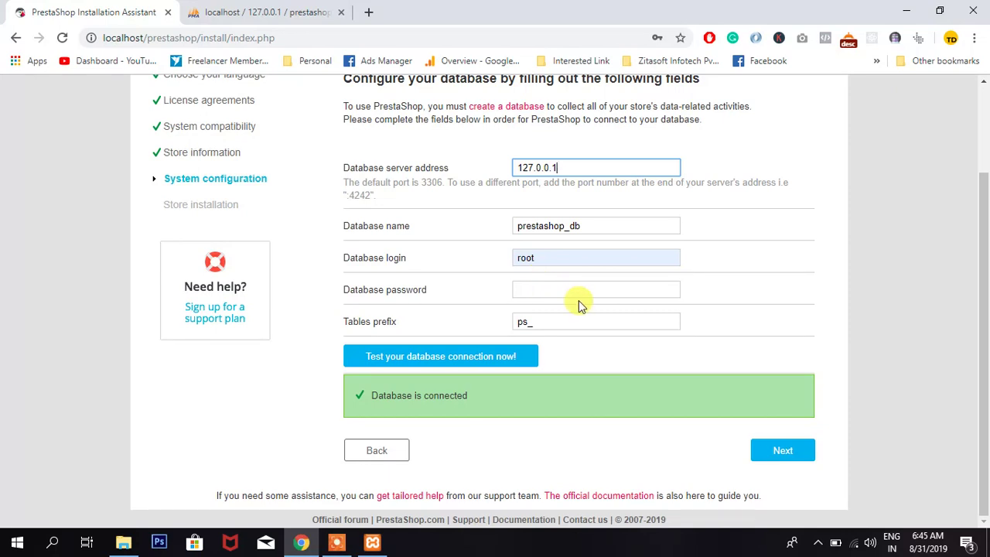
# - Continue to the store installation, which halts at 23% unable to download the 'en' language pack
pyautogui.click(790, 450)
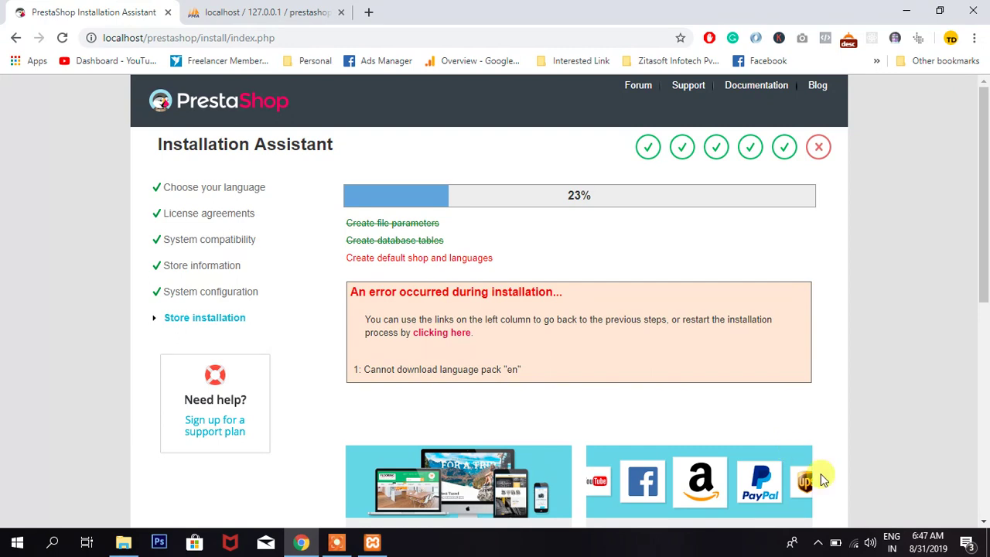
# - Join another secured Wi-Fi network with its security key as a discoverable PC, then close the list
pyautogui.click(852, 543)
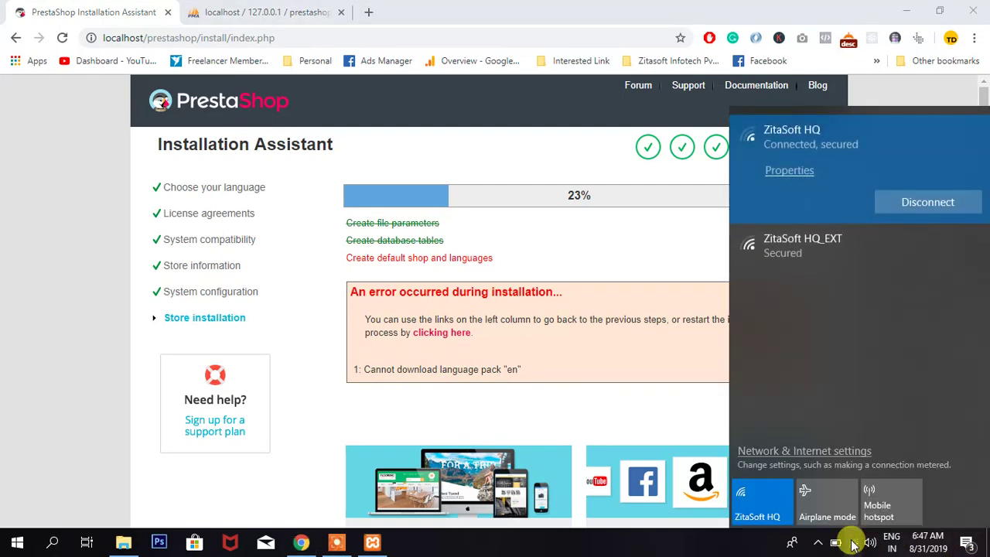
pyautogui.click(849, 248)
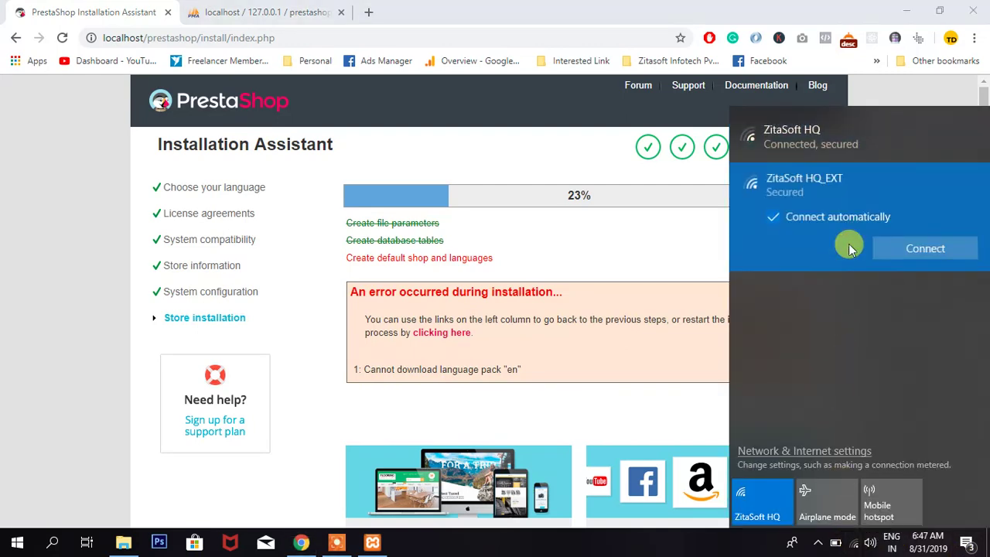
pyautogui.click(937, 249)
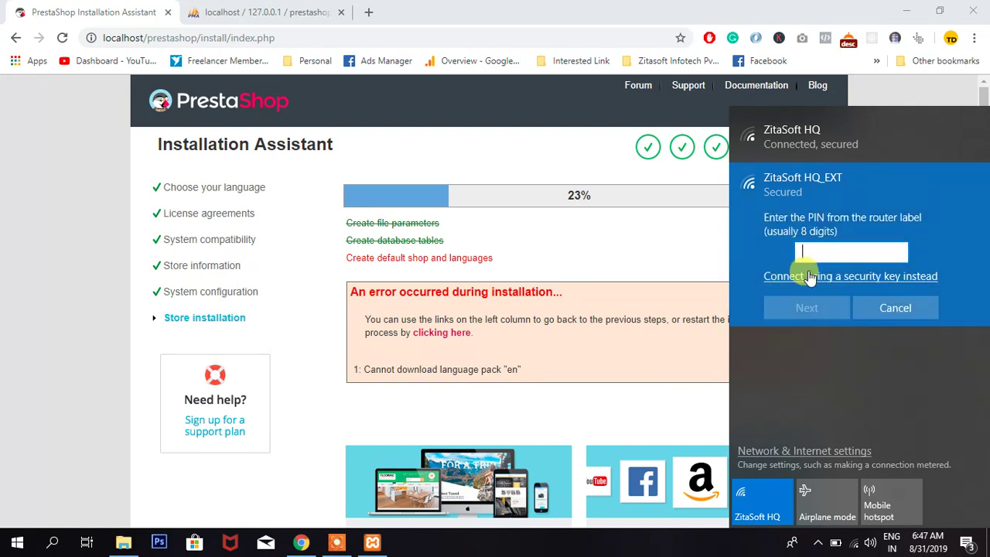
pyautogui.click(807, 275)
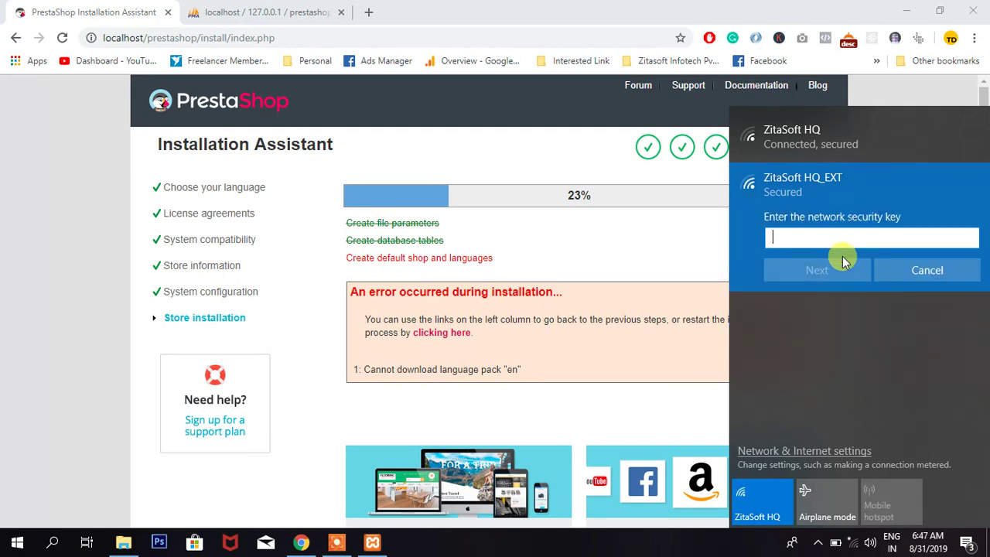
pyautogui.write('**************')
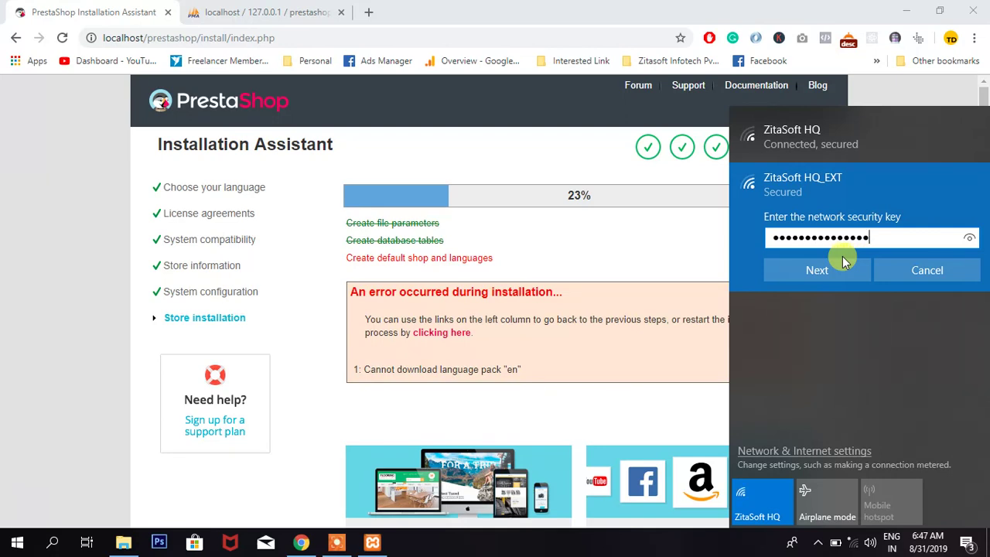
pyautogui.click(816, 269)
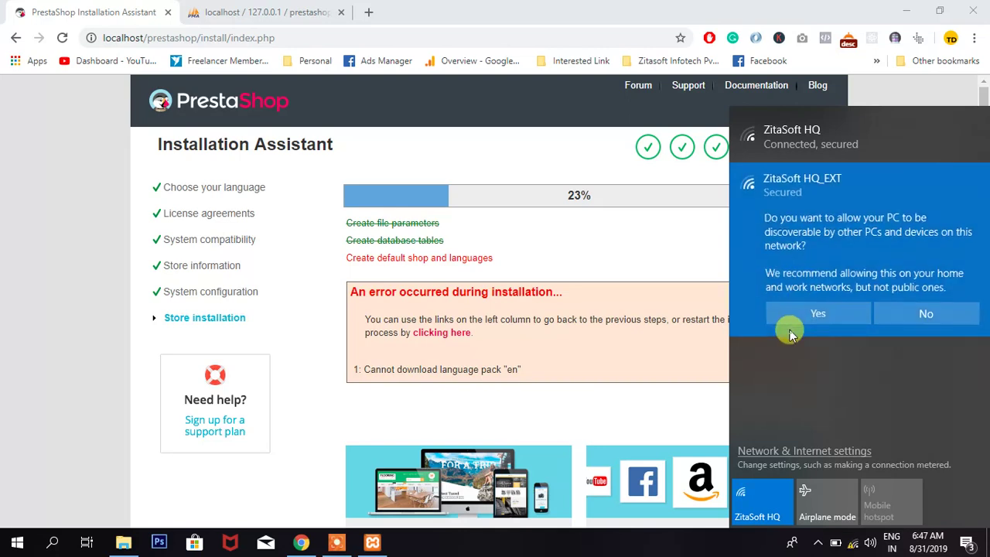
pyautogui.click(799, 309)
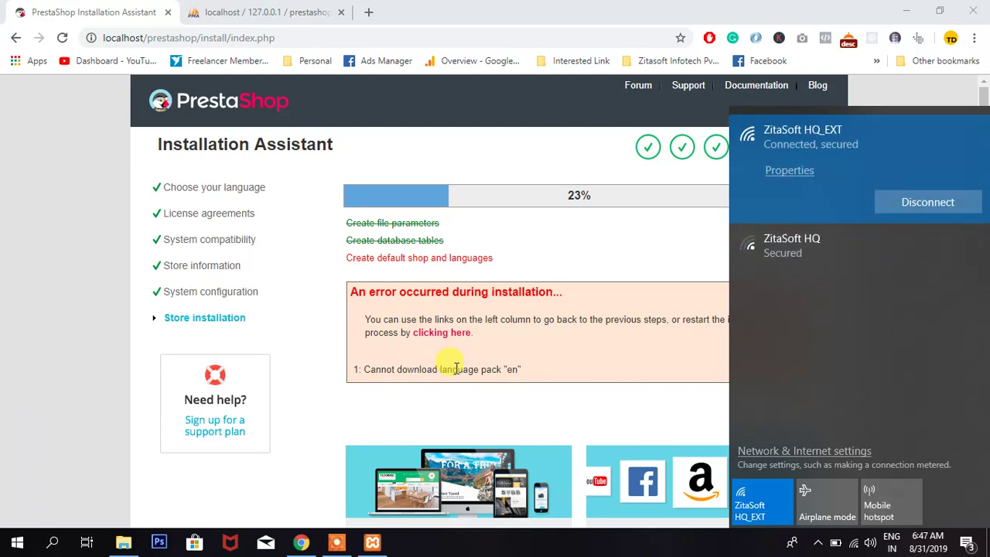
pyautogui.click(593, 276)
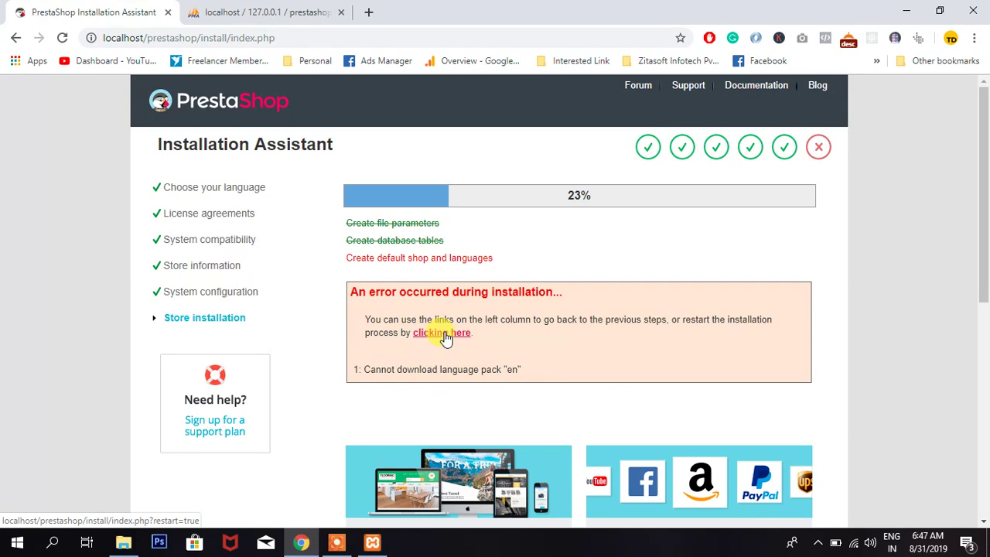
# - Restart the failed installation from the error box link and dismiss the Lenovo WiFi Security notification
pyautogui.click(445, 335)
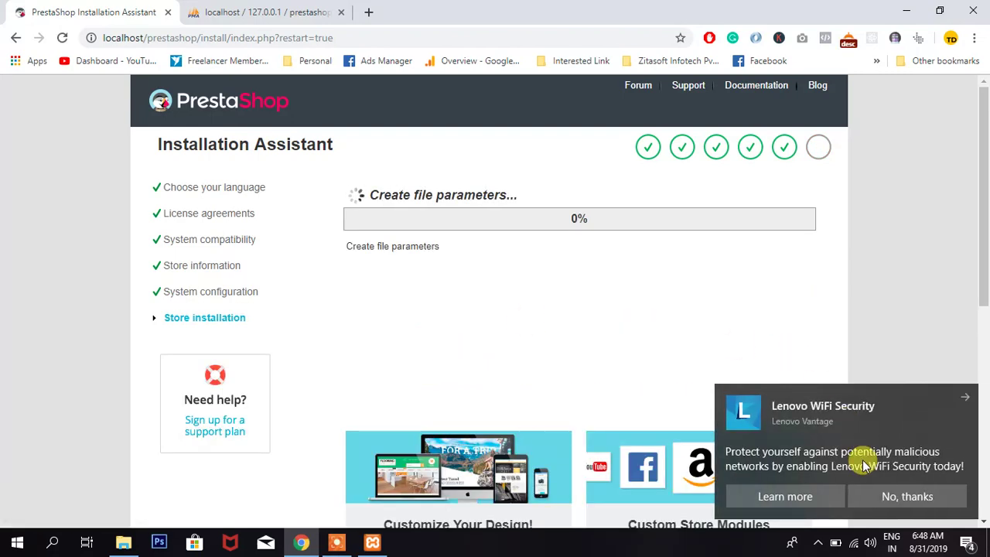
pyautogui.click(882, 489)
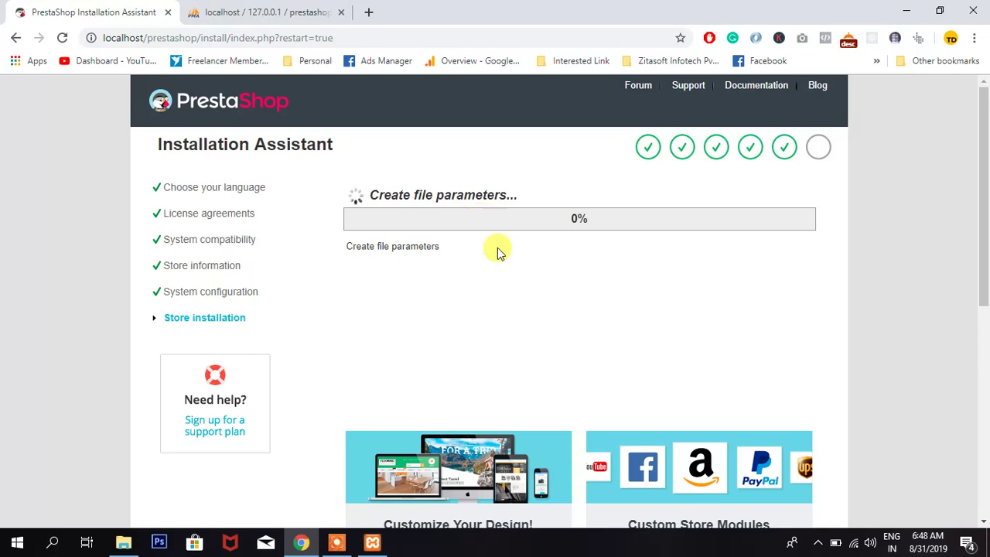
# - Open Task Manager from the taskbar and show the Wi-Fi throughput graph under Performance
pyautogui.rightClick(511, 546)
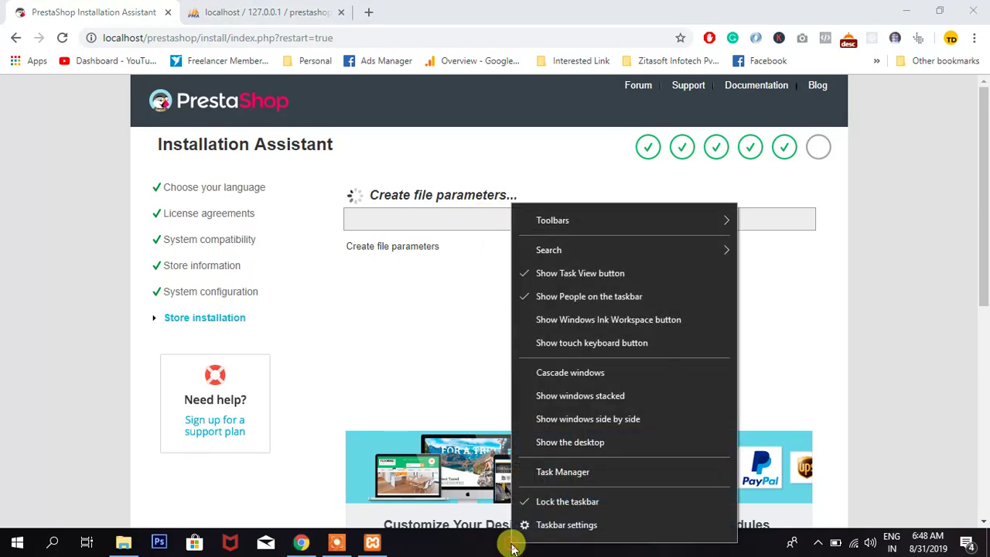
pyautogui.click(562, 472)
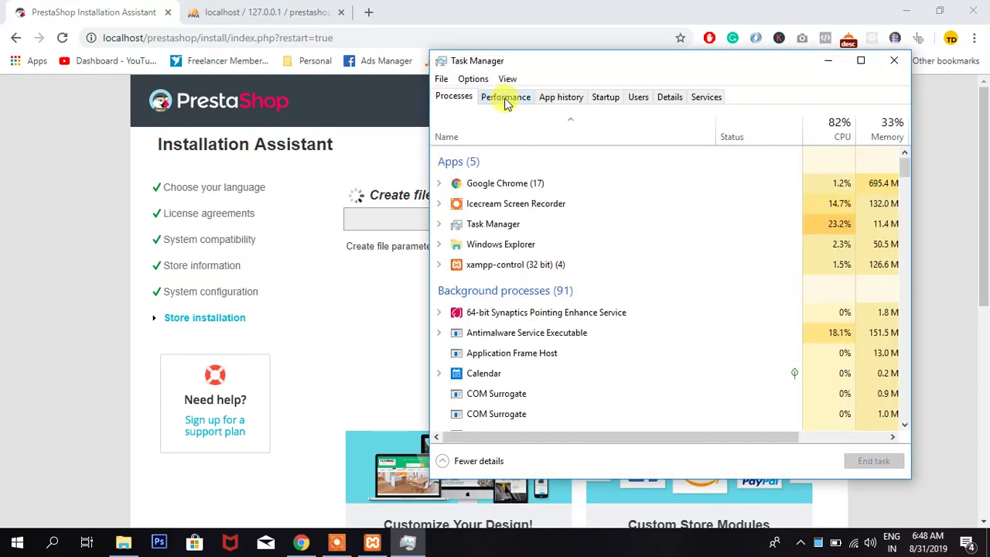
pyautogui.click(506, 97)
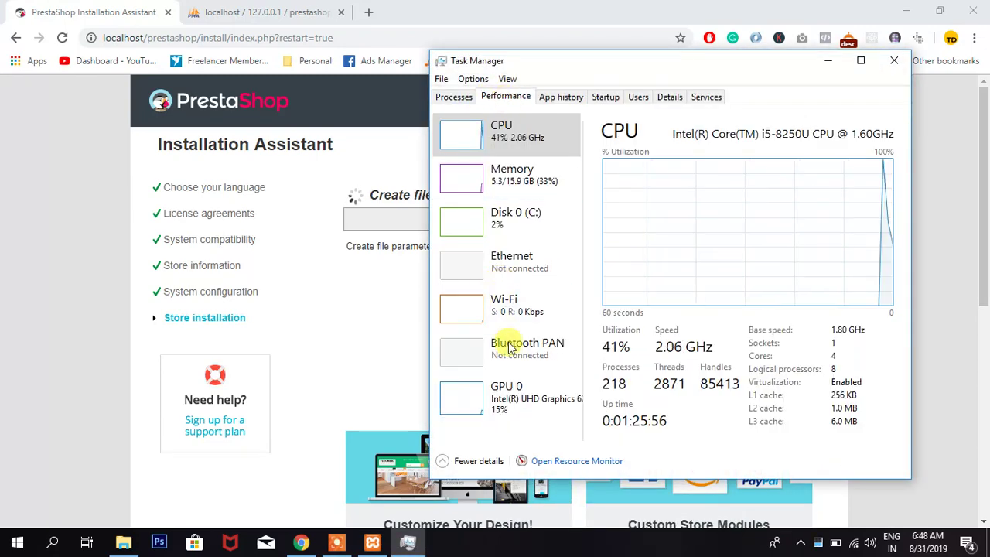
pyautogui.click(499, 317)
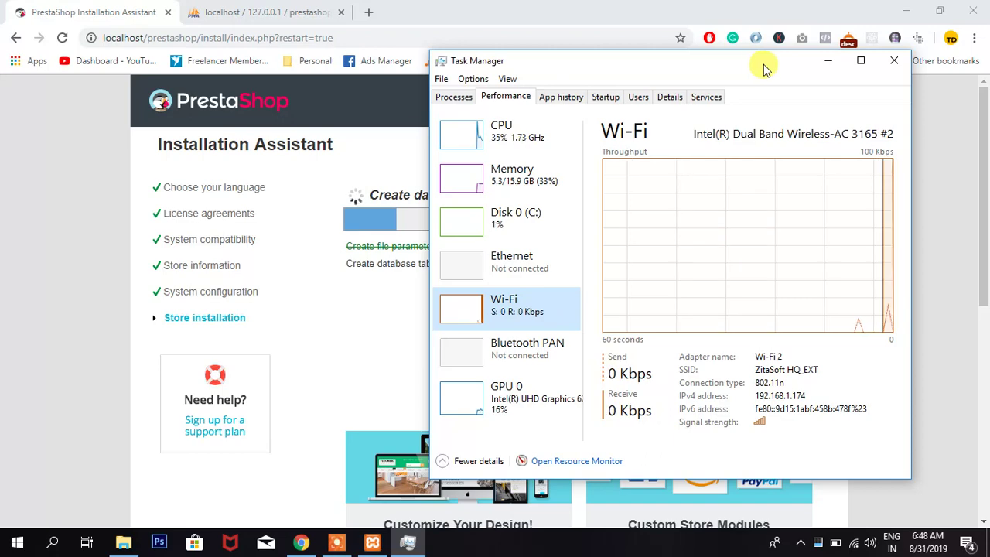
pyautogui.moveTo(762, 66); pyautogui.dragTo(837, 58)
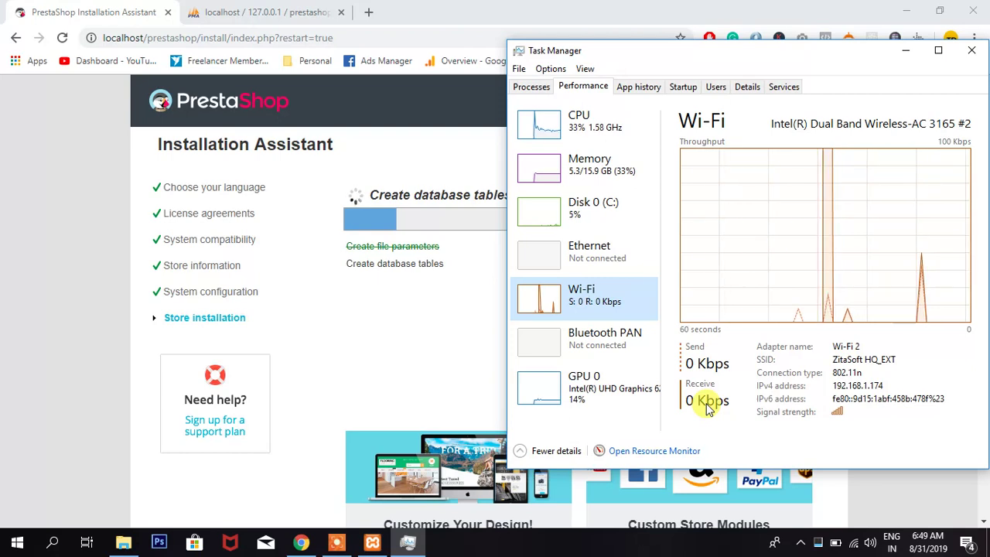
# - Expand Google Chrome in the Processes list, narrowing the Status column to reveal Disk usage
pyautogui.click(531, 87)
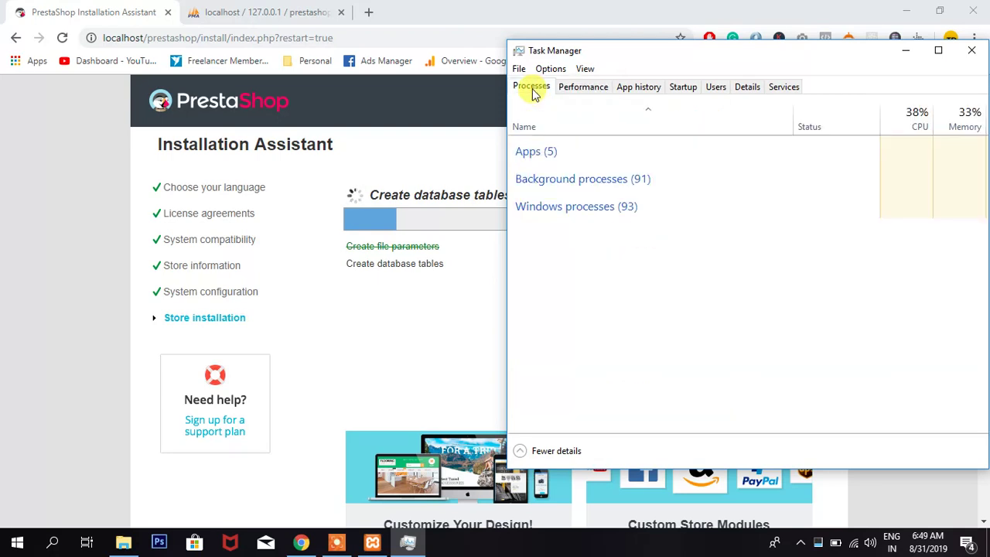
pyautogui.click(565, 177)
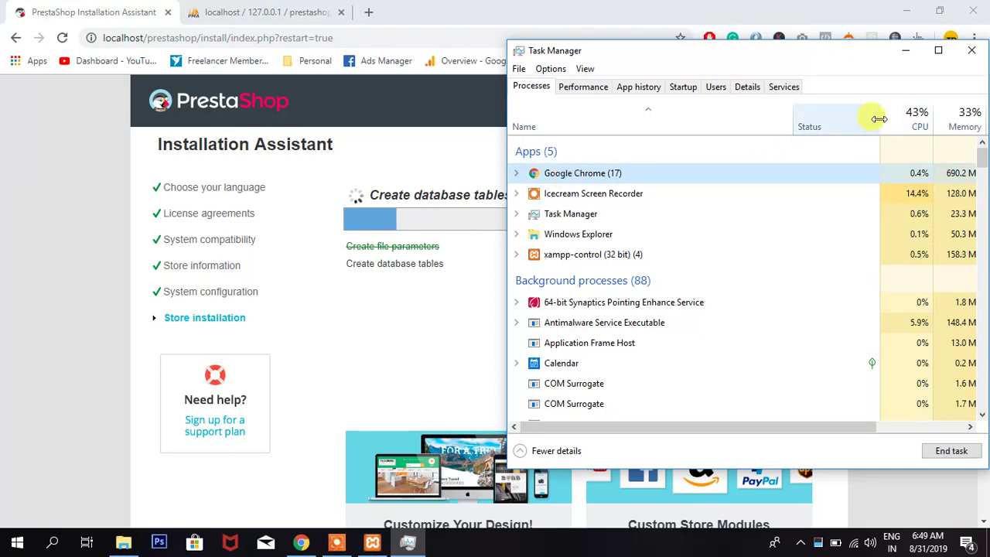
pyautogui.moveTo(881, 118); pyautogui.dragTo(596, 115)
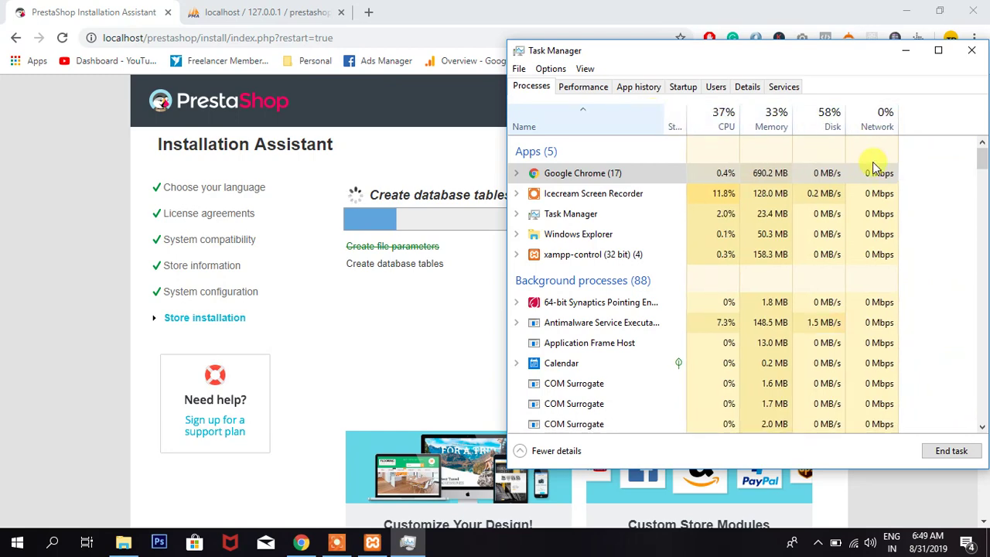
pyautogui.click(516, 173)
pyautogui.scroll(-2, 652, 315)
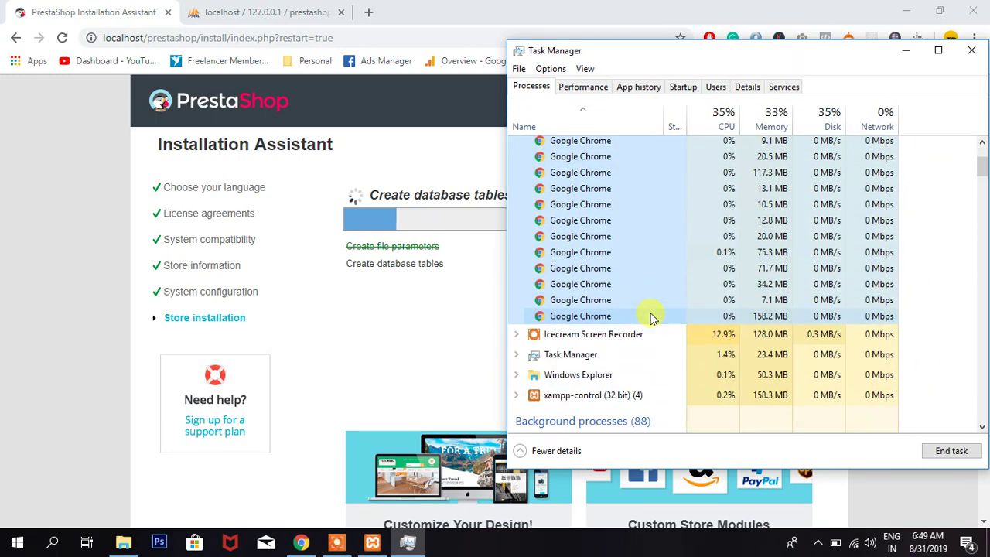
pyautogui.scroll(3, 652, 316)
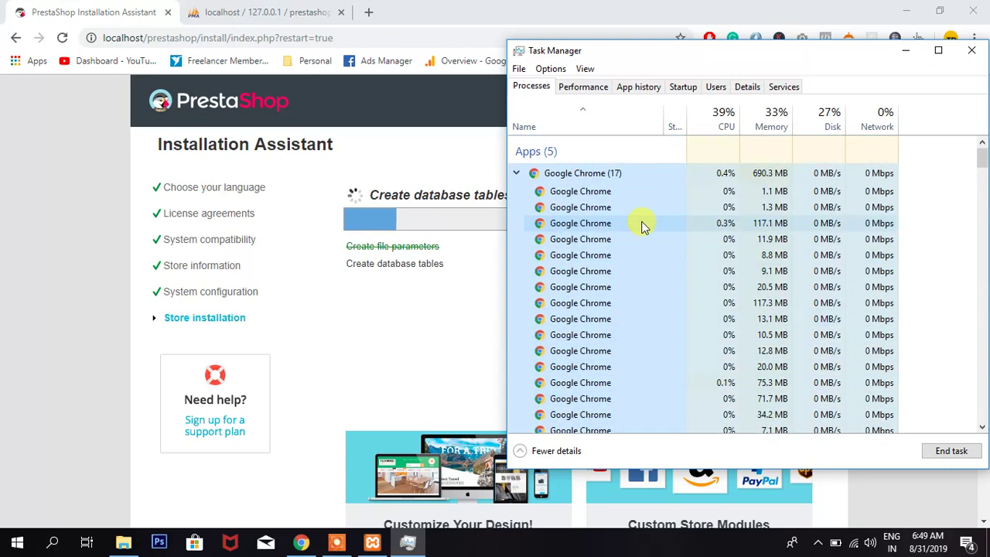
# - Recheck Wi-Fi throughput and Chrome's sub-processes, then minimize Task Manager to the installer
pyautogui.click(580, 86)
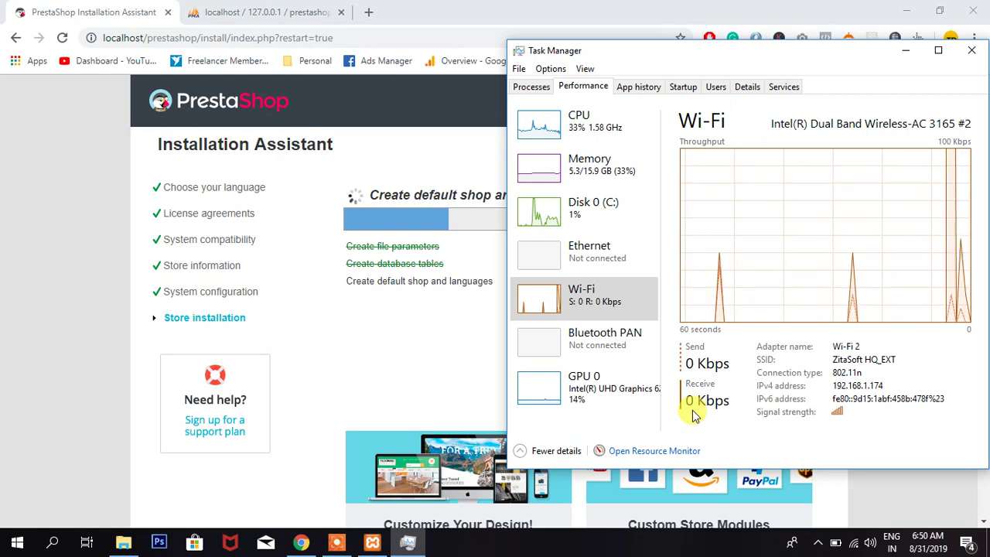
pyautogui.click(529, 87)
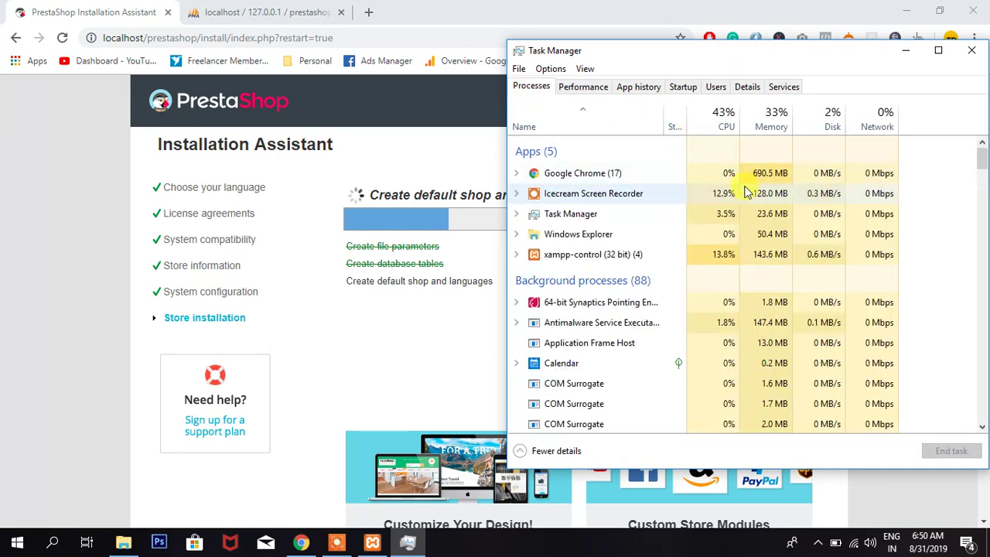
pyautogui.click(518, 172)
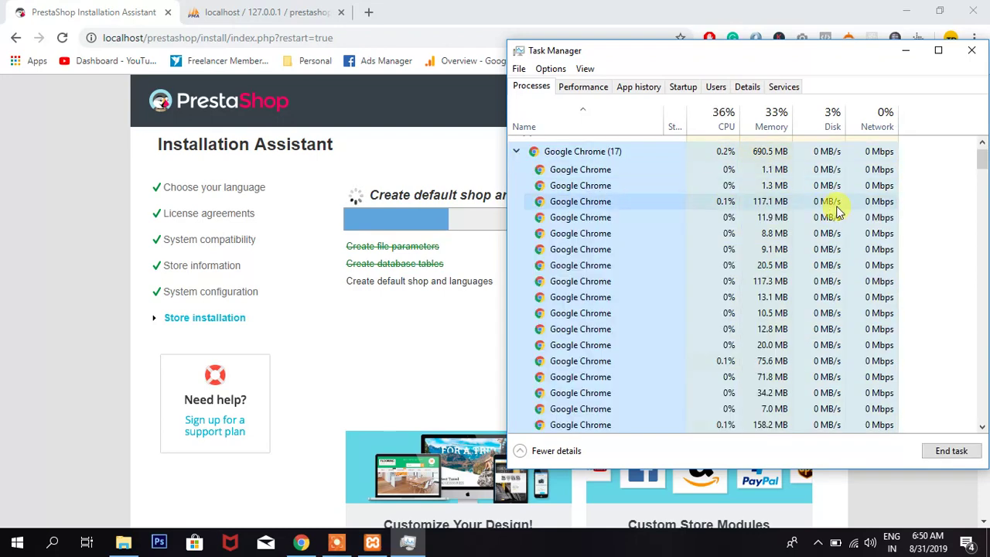
pyautogui.scroll(-2, 827, 313)
pyautogui.scroll(2, 832, 317)
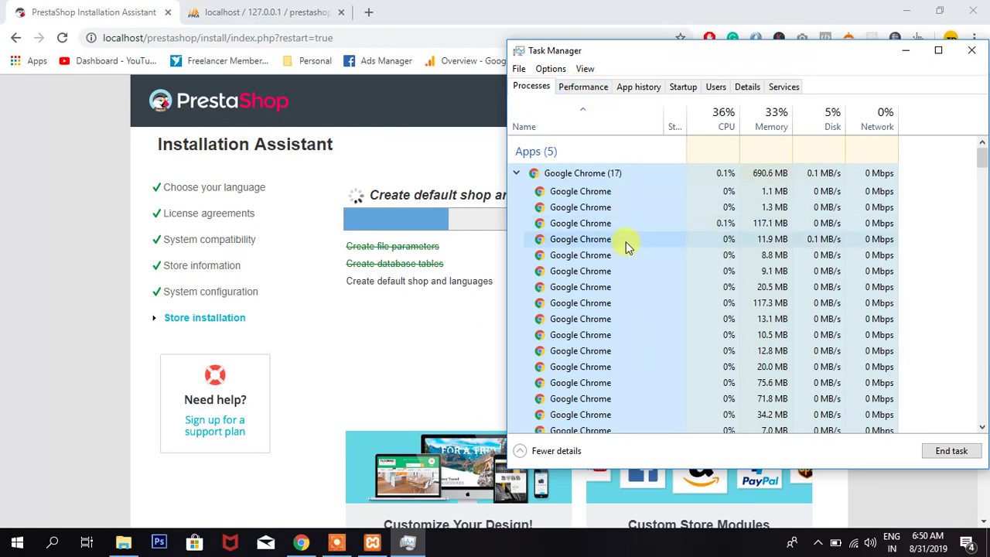
pyautogui.click(516, 174)
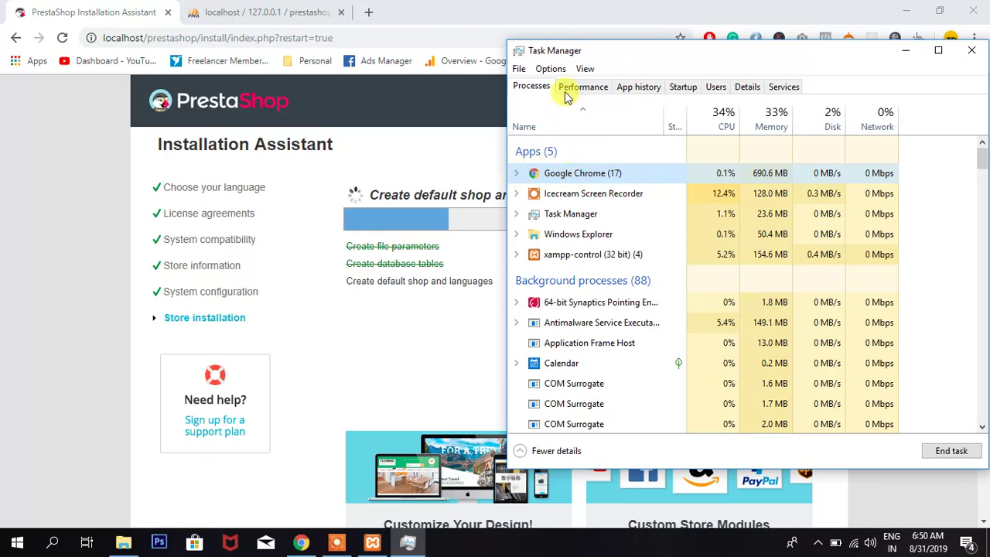
pyautogui.click(568, 89)
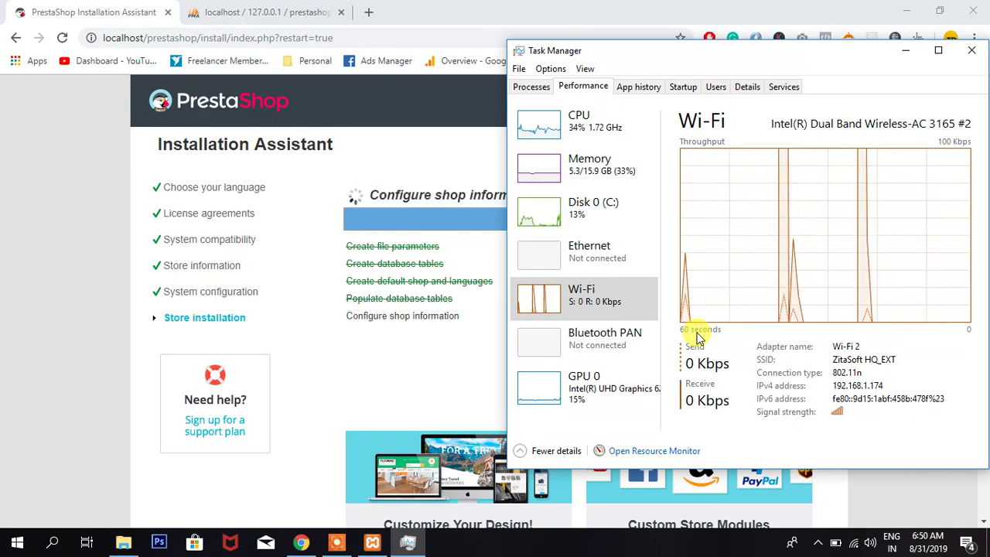
pyautogui.click(906, 51)
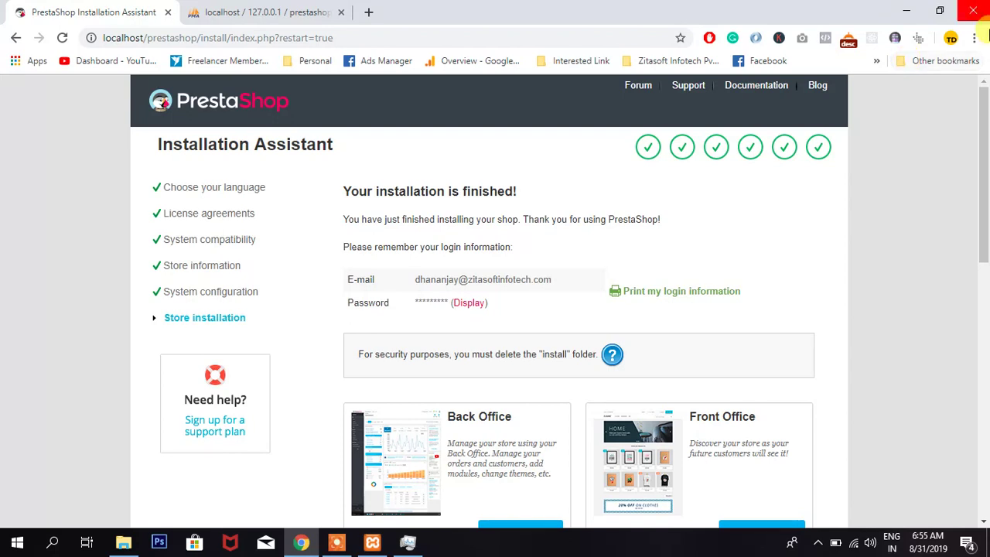
# - Open both the new shop's storefront and its back office in new tabs from the final page
pyautogui.scroll(-2, 700, 438)
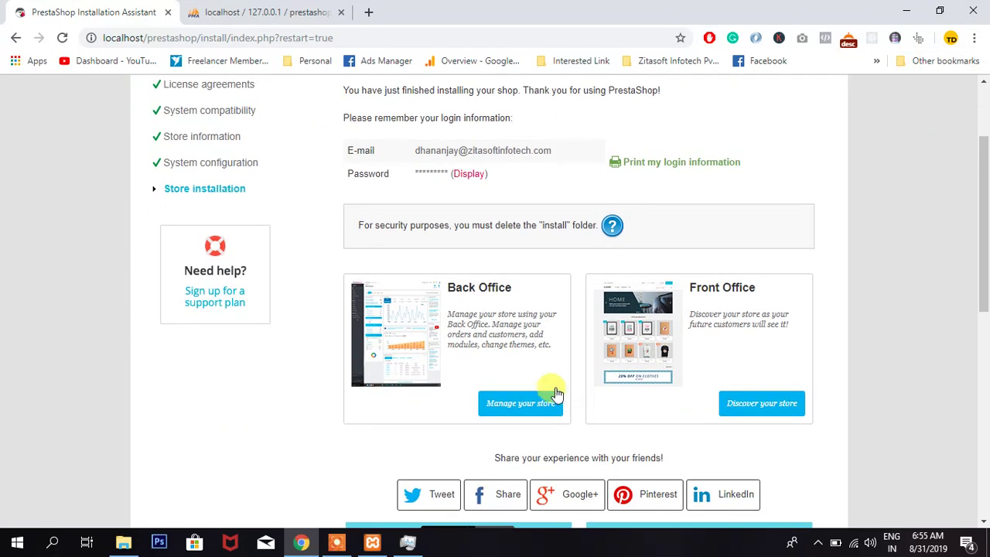
pyautogui.click(741, 406)
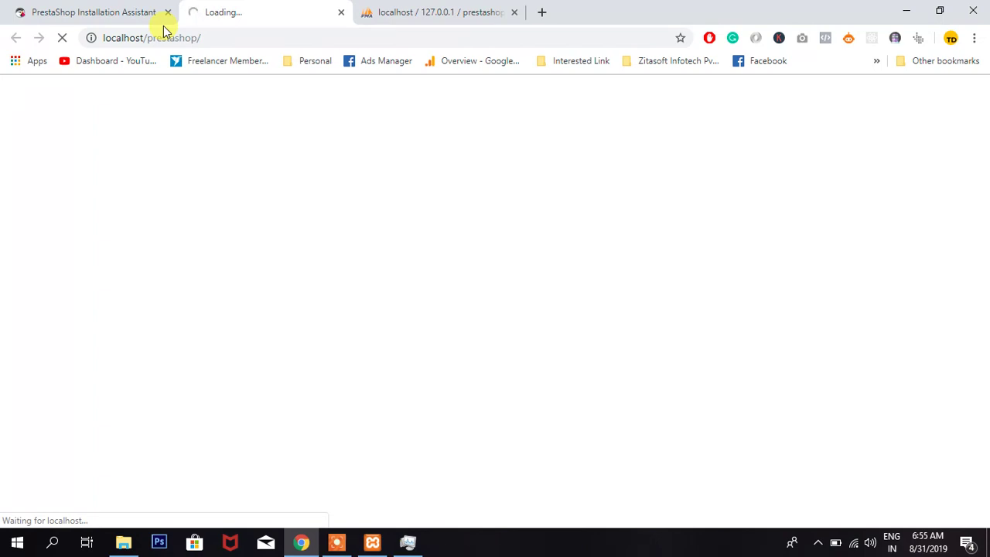
pyautogui.click(110, 11)
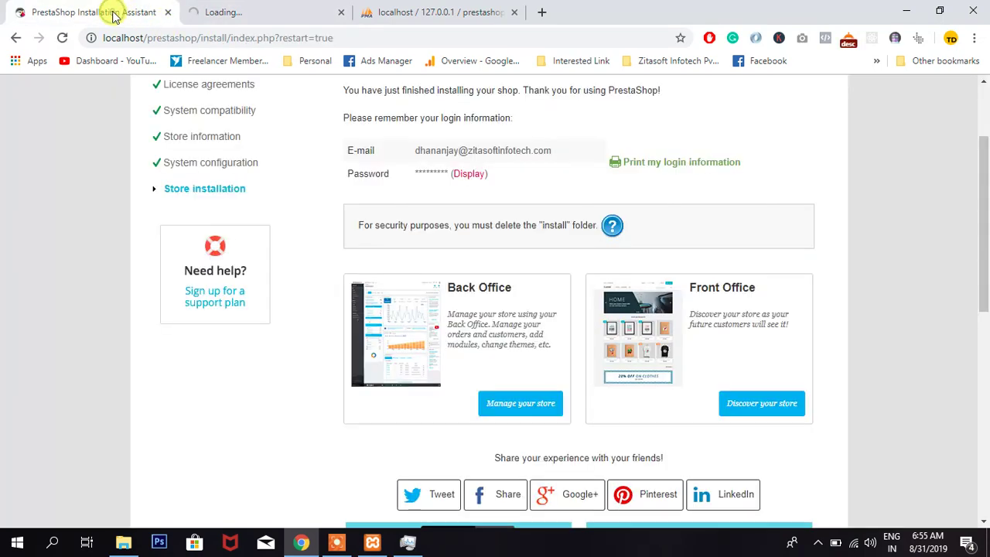
pyautogui.click(533, 405)
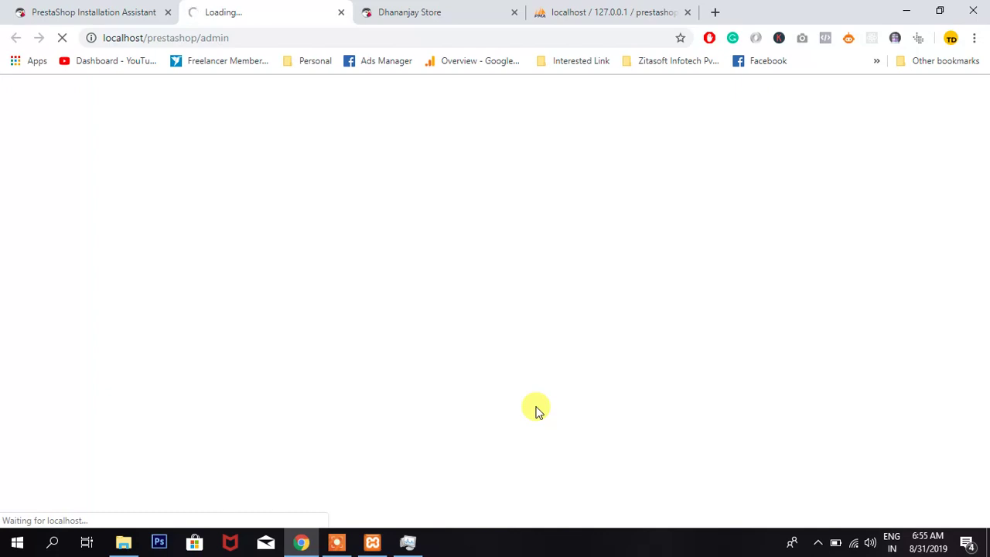
# - Scroll the storefront homepage at localhost/prestashop/en/ down to the footer and back to the top
pyautogui.click(459, 14)
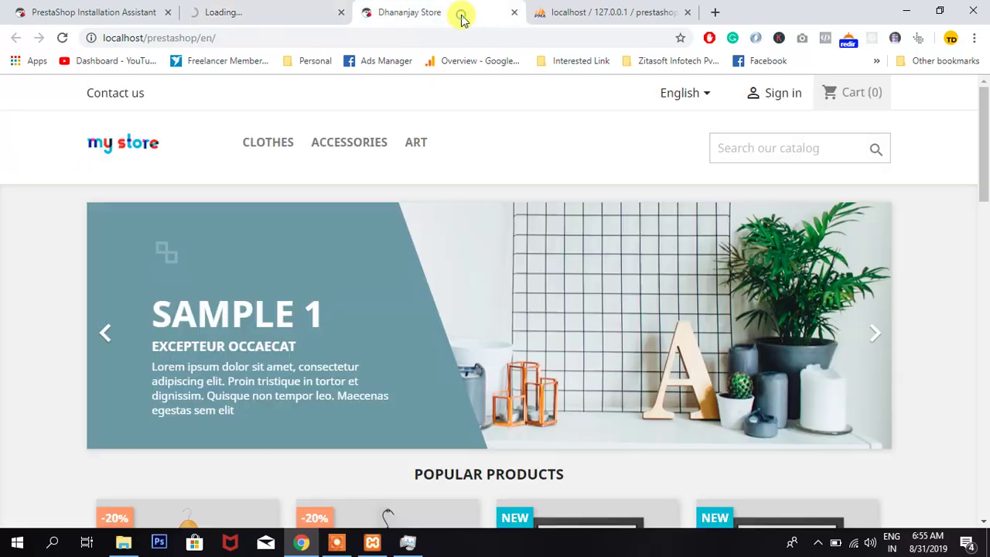
pyautogui.scroll(-15, 312, 393)
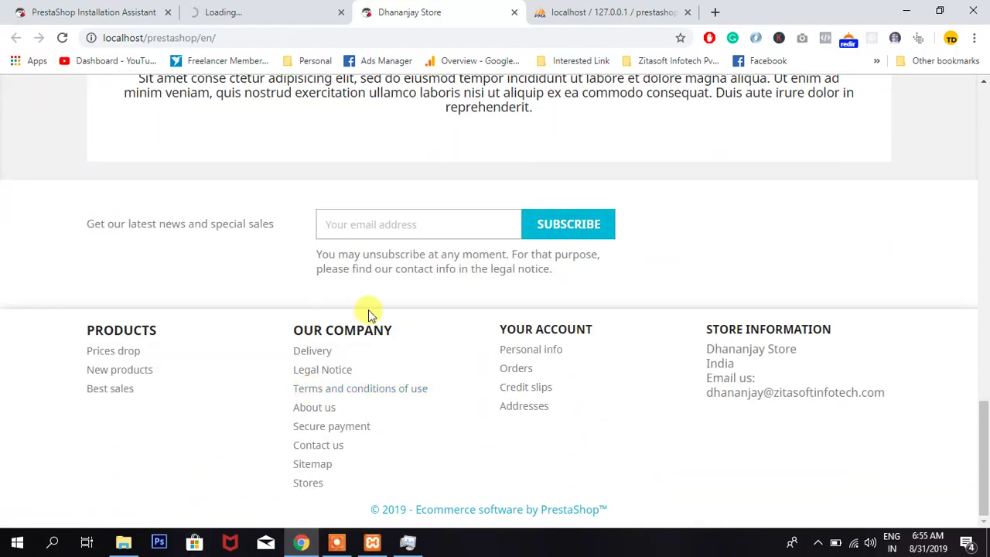
pyautogui.scroll(4, 370, 316)
pyautogui.scroll(10, 370, 315)
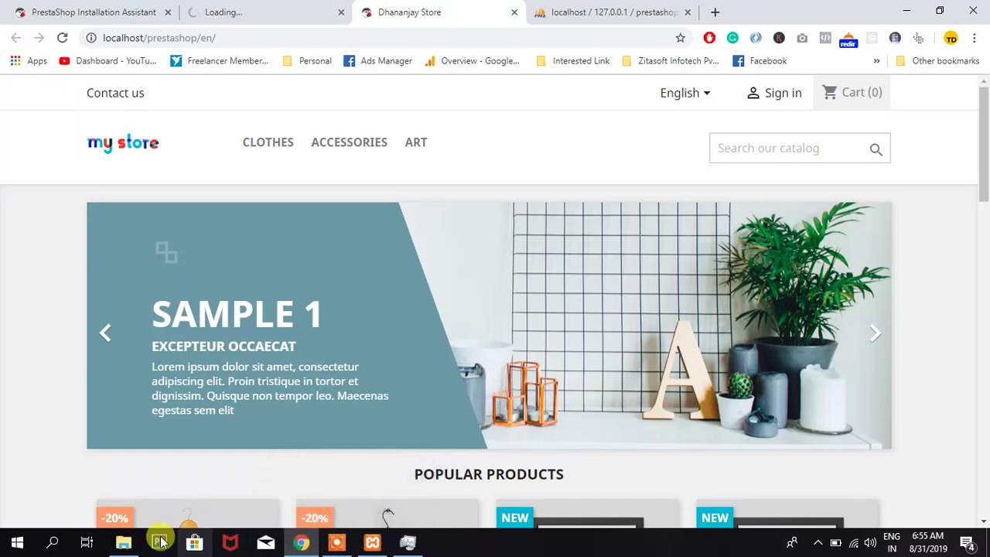
# - Delete the install folder from C:\xampp\htdocs\prestashop, then bring Chrome back to the front
pyautogui.click(122, 544)
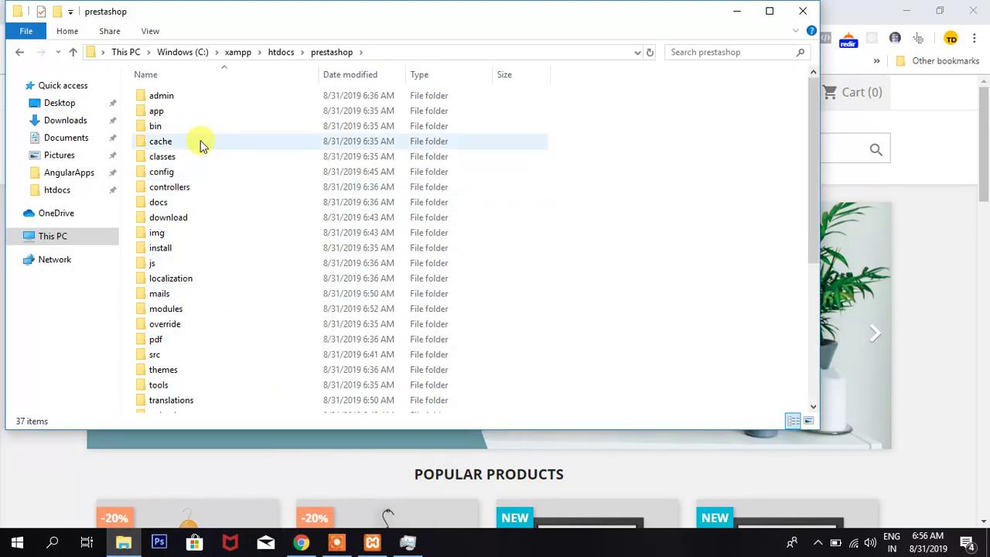
pyautogui.click(185, 252)
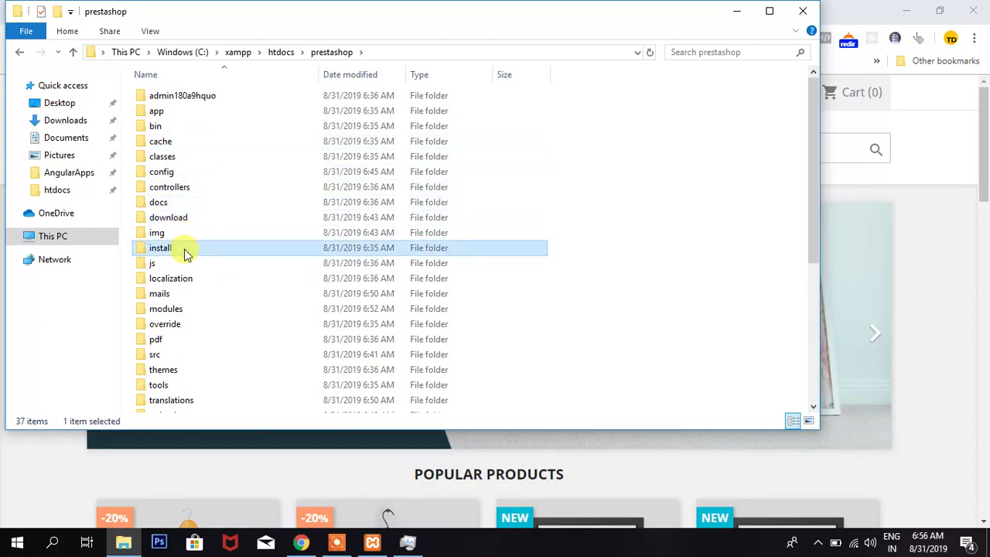
pyautogui.press('Delete')
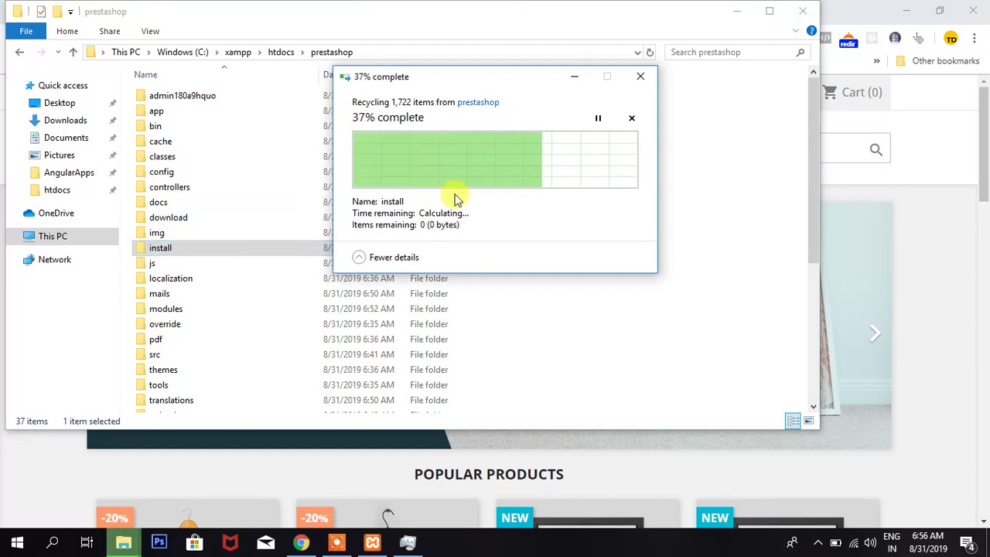
pyautogui.click(918, 169)
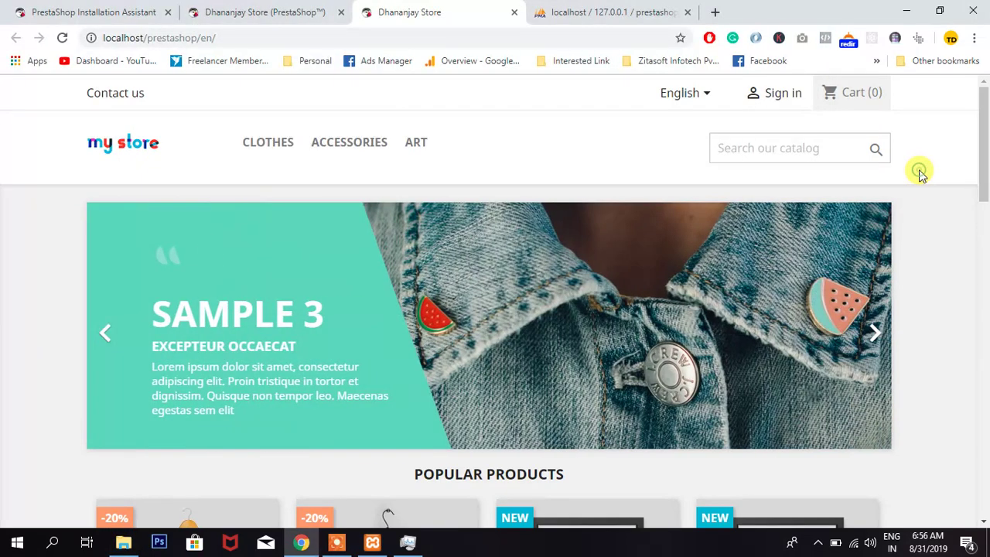
# - Reload the admin tab and log in with the saved admin e-mail and the account password
pyautogui.click(246, 14)
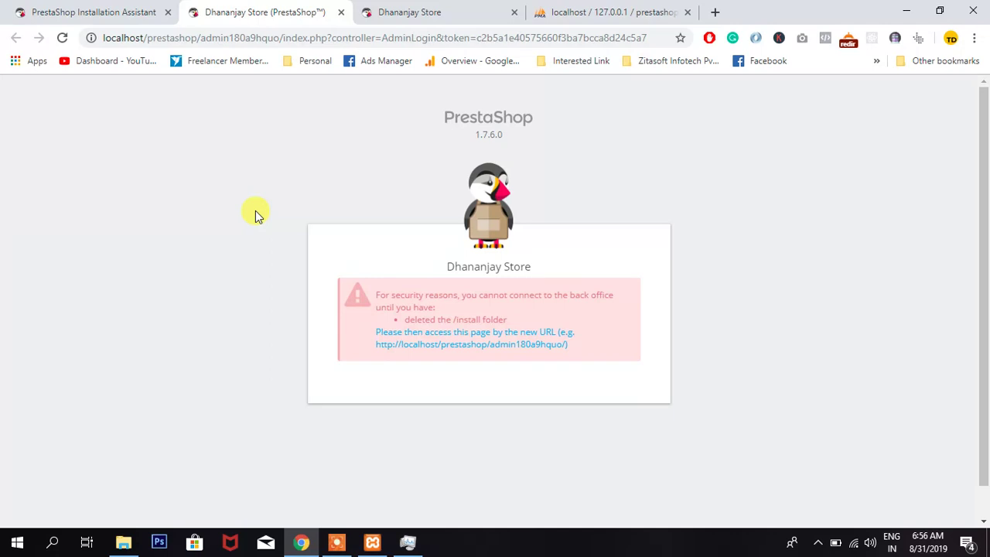
pyautogui.press('F5')
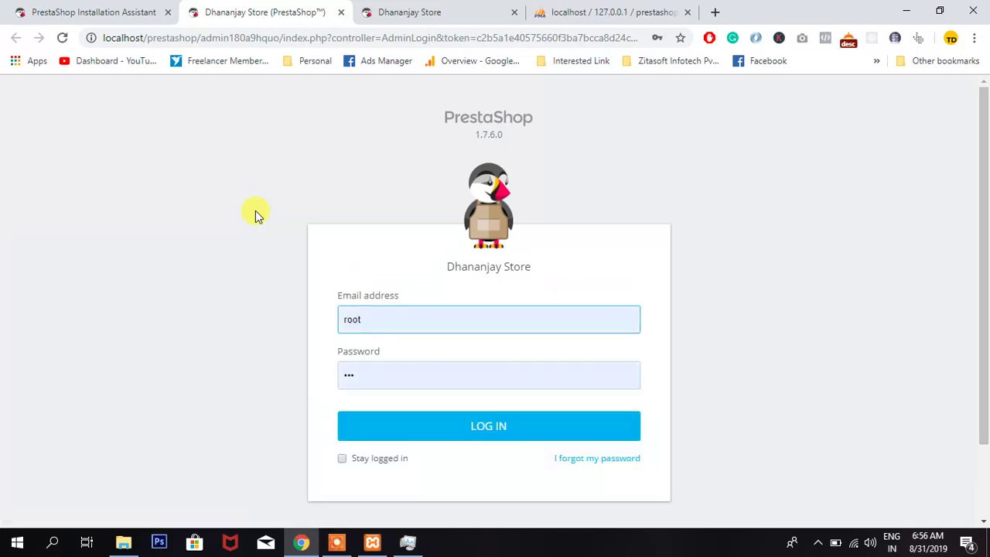
pyautogui.hotkey('ctrl', 'a')
pyautogui.press('BackSpace')
pyautogui.write('dhanan')
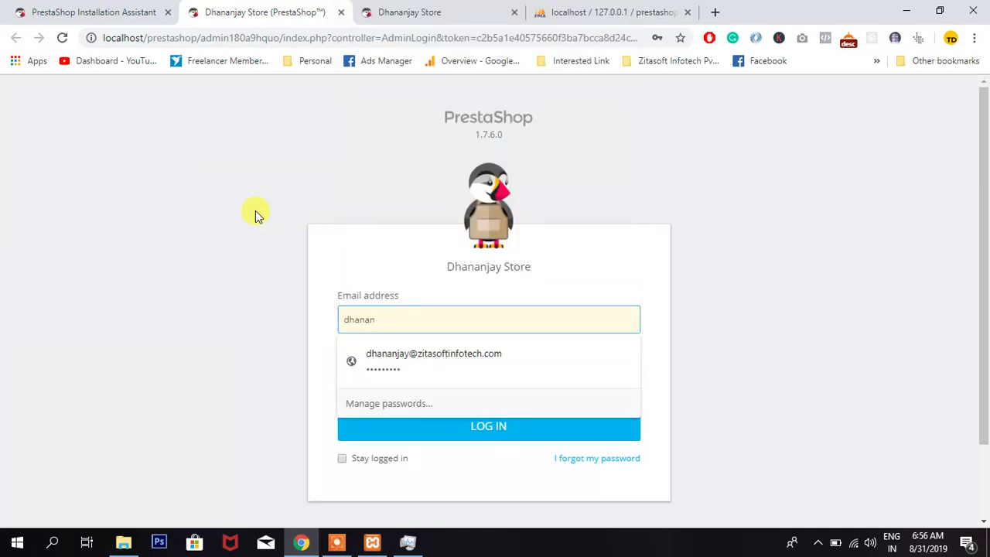
pyautogui.press('Down')
pyautogui.press('Return')
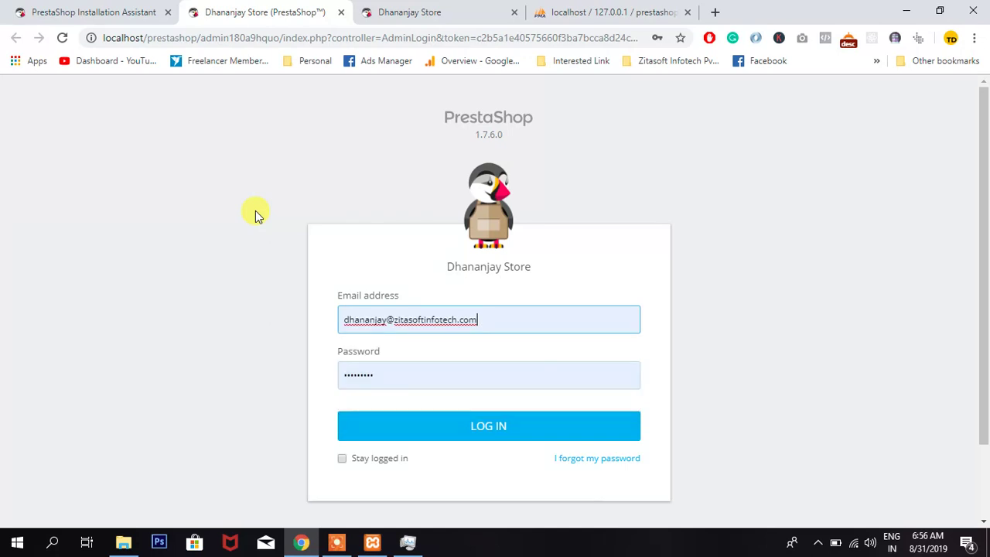
pyautogui.press('Tab')
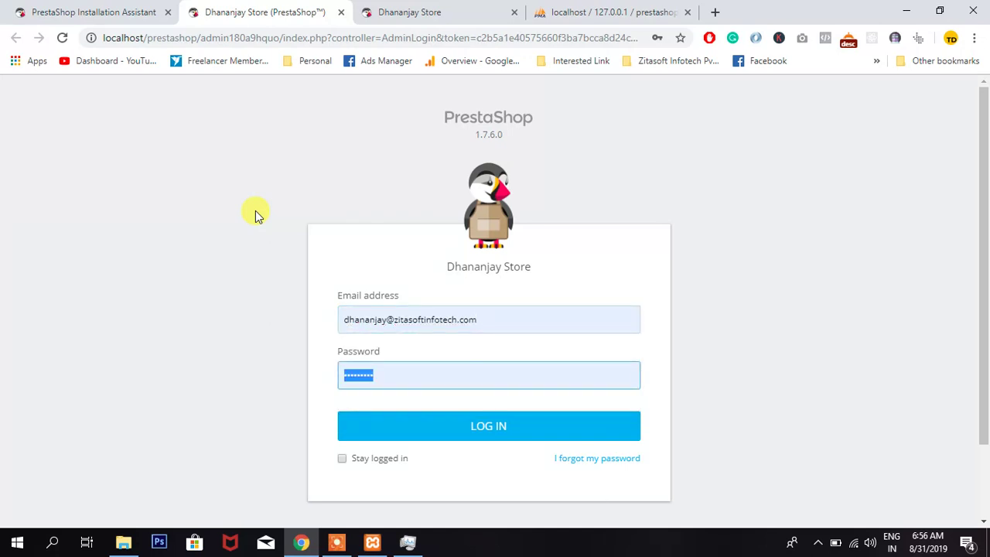
pyautogui.write('•••••••')
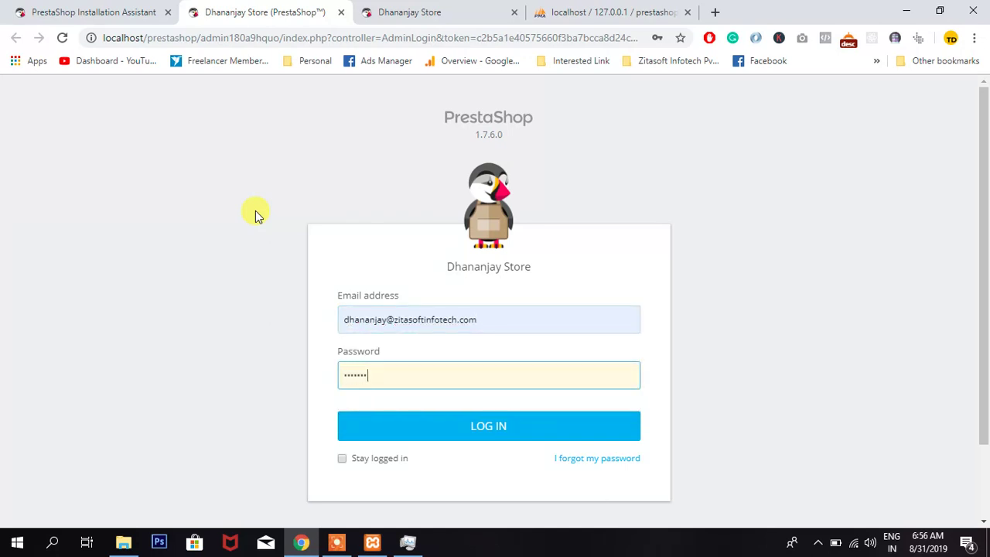
pyautogui.write('••')
pyautogui.press('Return')
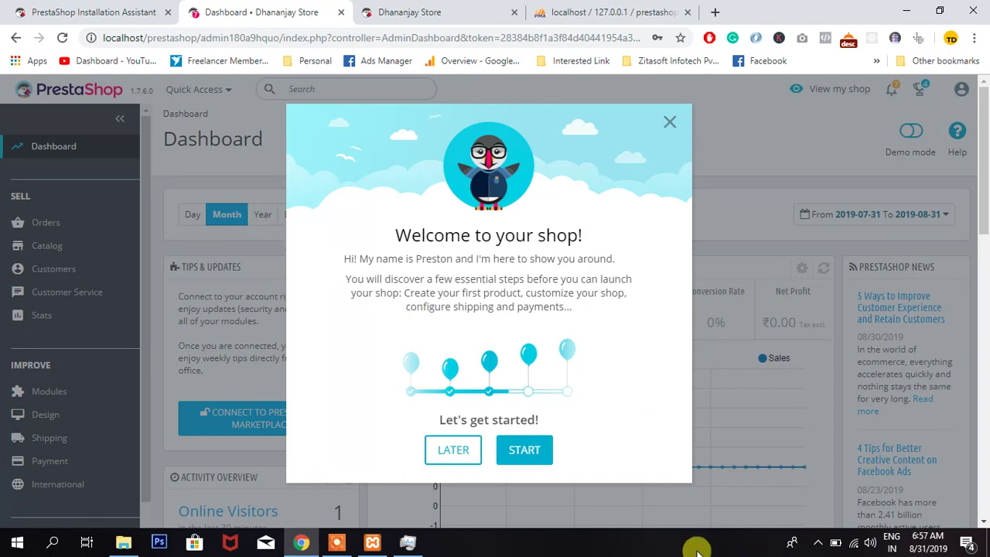
# - Wait for the back-office Dashboard to load with its 'Welcome to your shop!' dialog
pyautogui.click(332, 541)
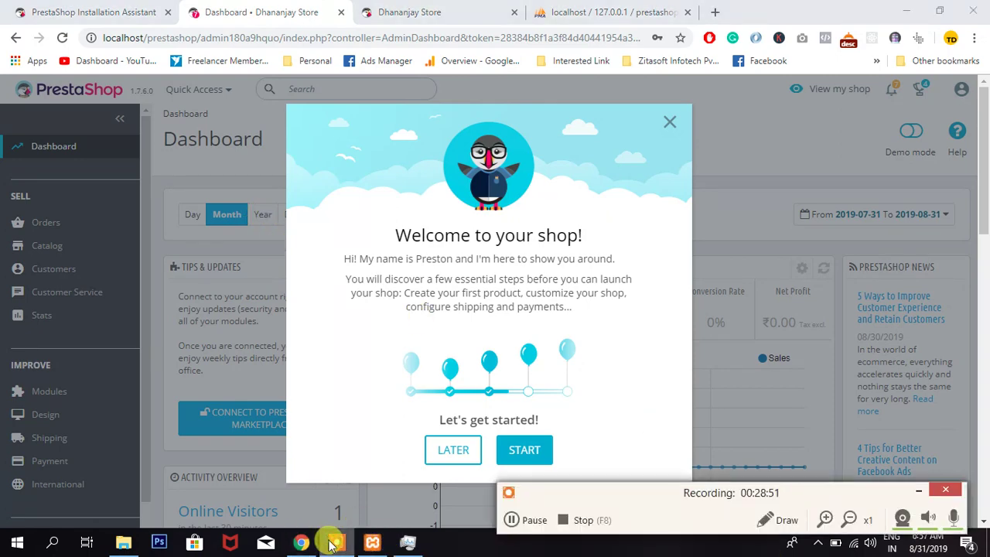